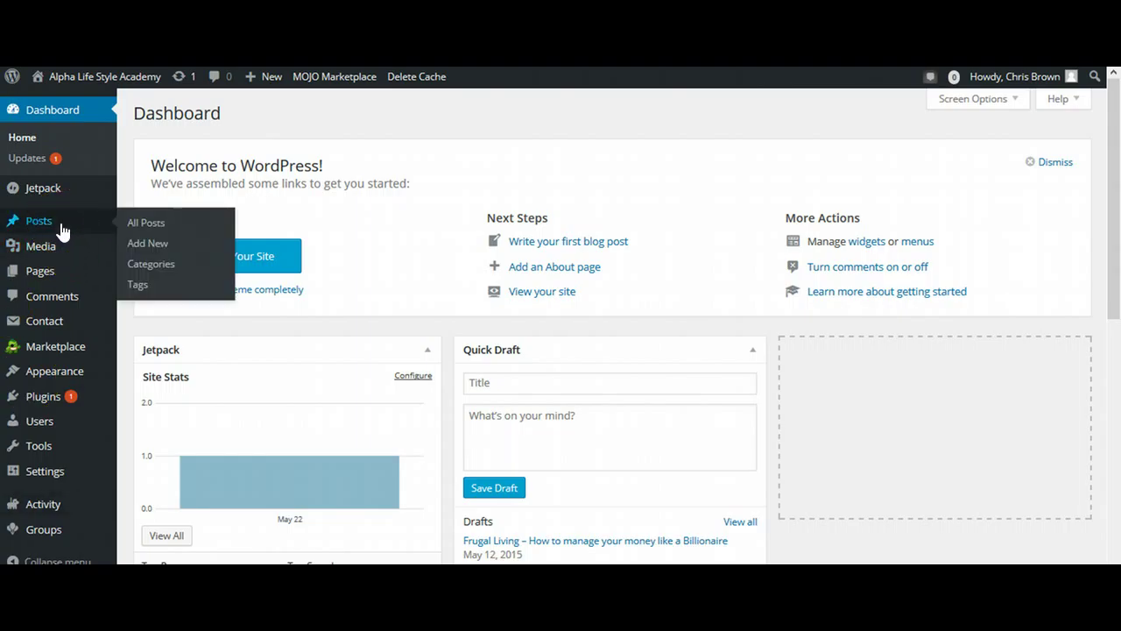
Open the 'free government money to start a home based business' post from All Posts for editing.
{"action": "left_click", "coordinate": [145, 223]}
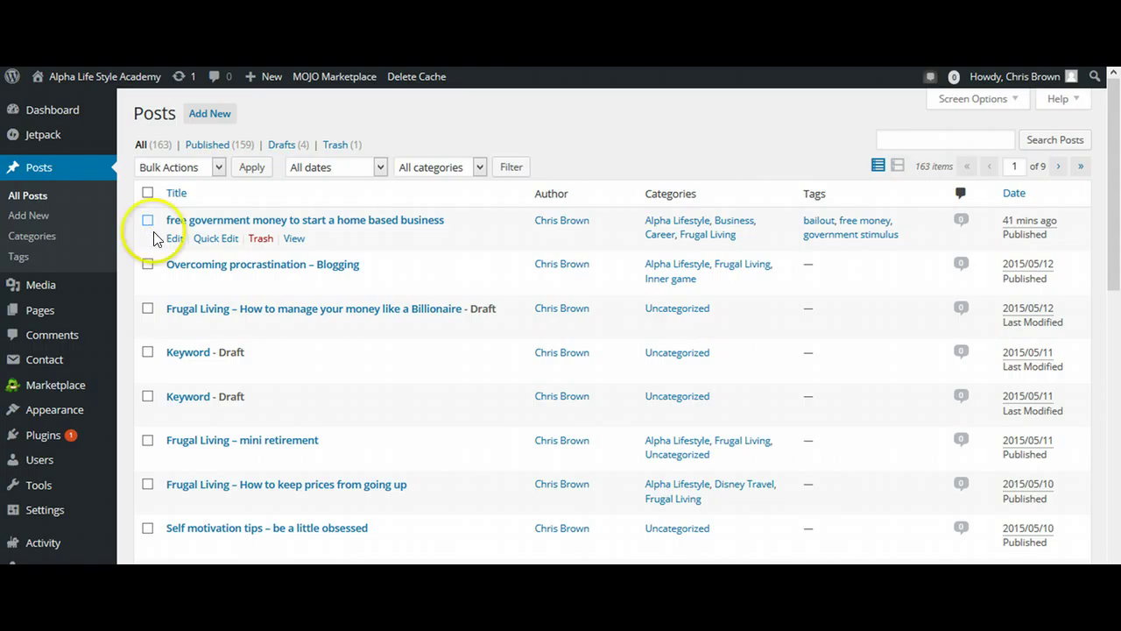
{"action": "left_click", "coordinate": [175, 239]}
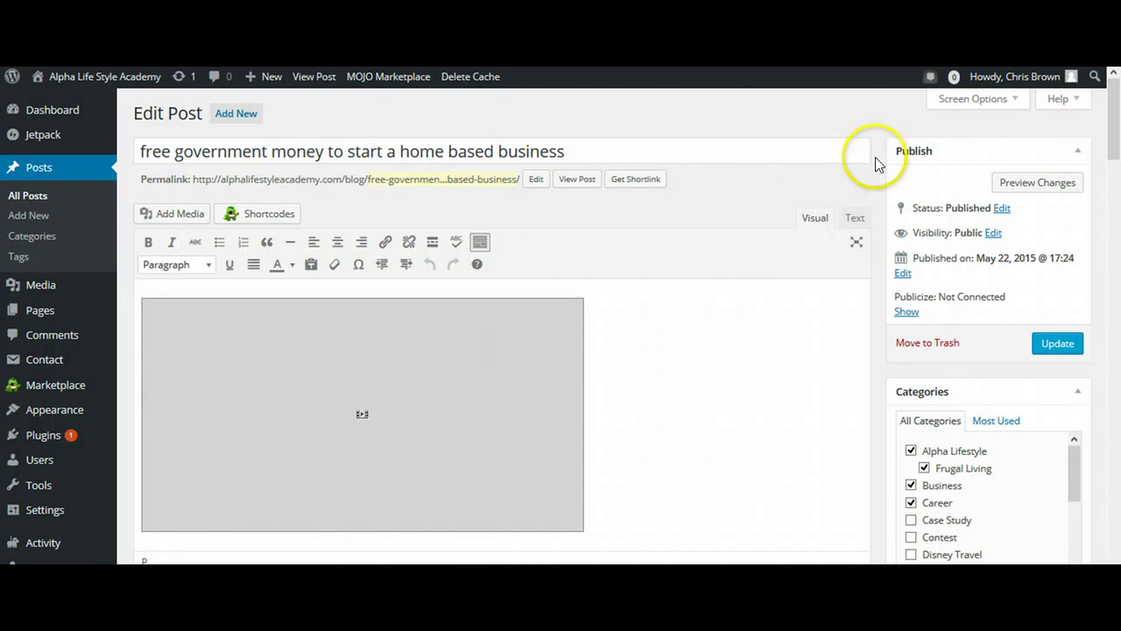
{"action": "left_click", "coordinate": [856, 222]}
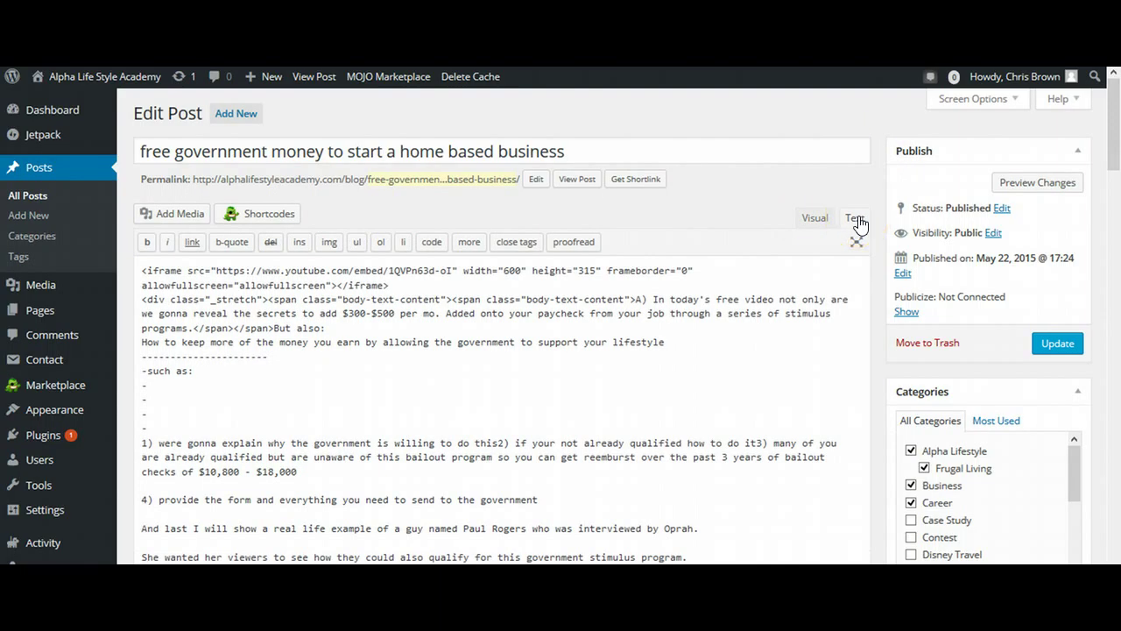
{"action": "left_click", "coordinate": [813, 221]}
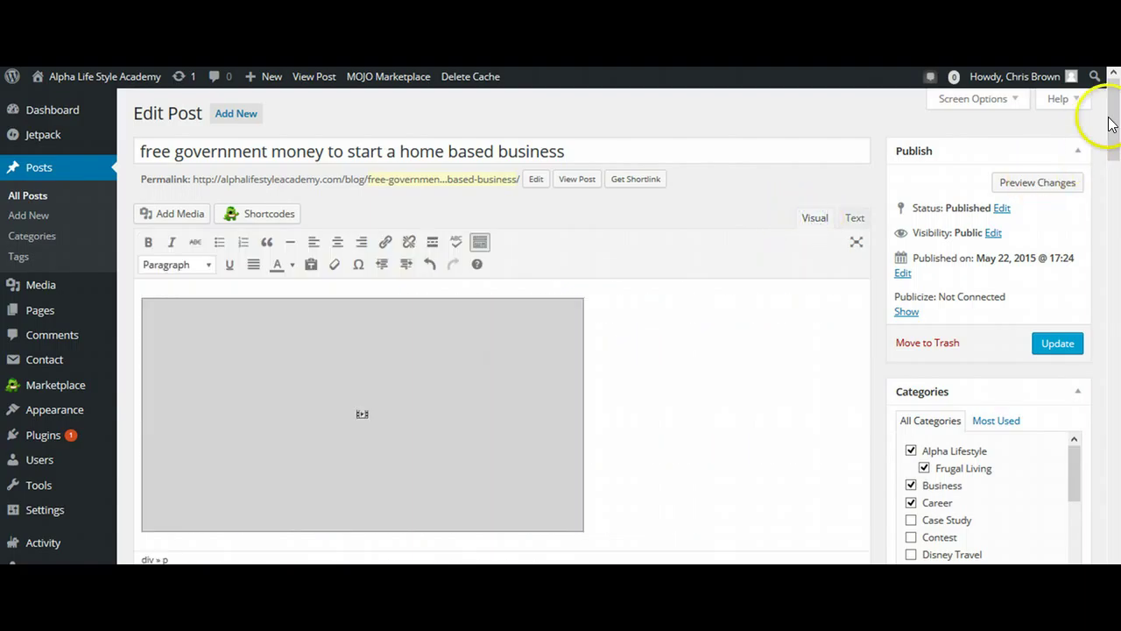
{"action": "scroll", "coordinate": [1118, 157], "scroll_direction": "down", "scroll_amount": 1}
{"action": "scroll", "coordinate": [1118, 157], "scroll_direction": "down", "scroll_amount": 3}
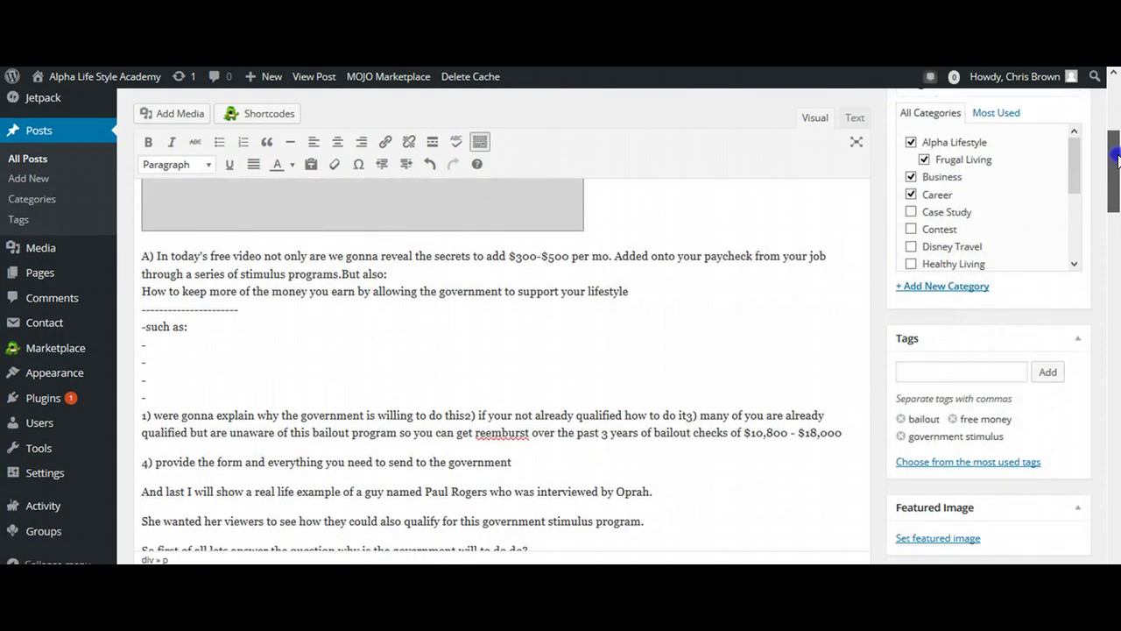
{"action": "scroll", "coordinate": [1117, 149], "scroll_direction": "up", "scroll_amount": 1}
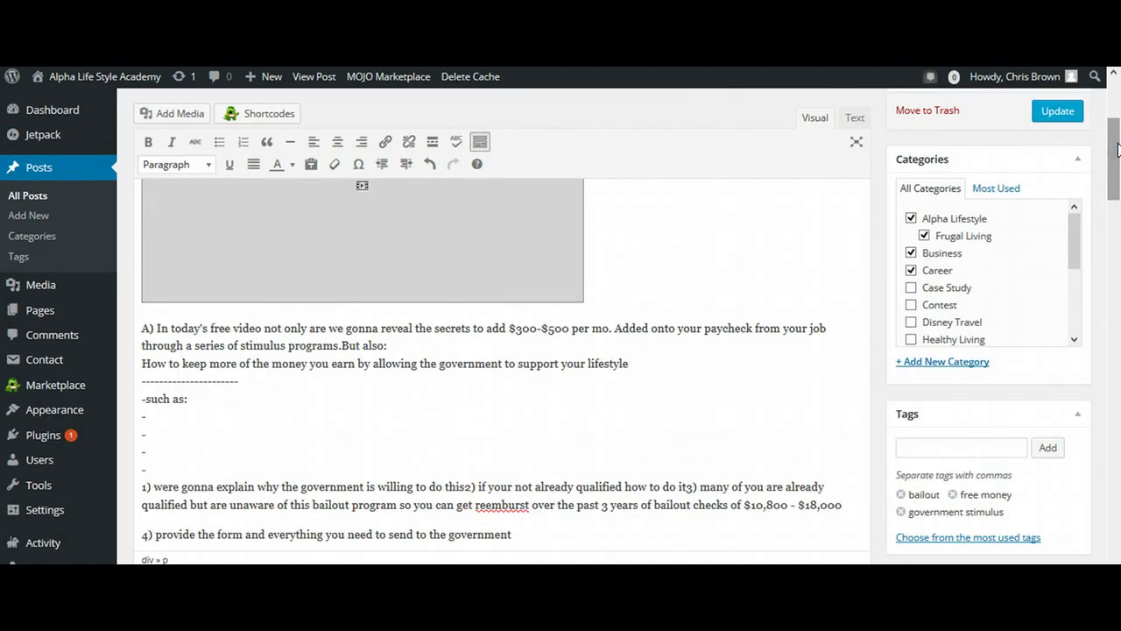
{"action": "left_click", "coordinate": [152, 326]}
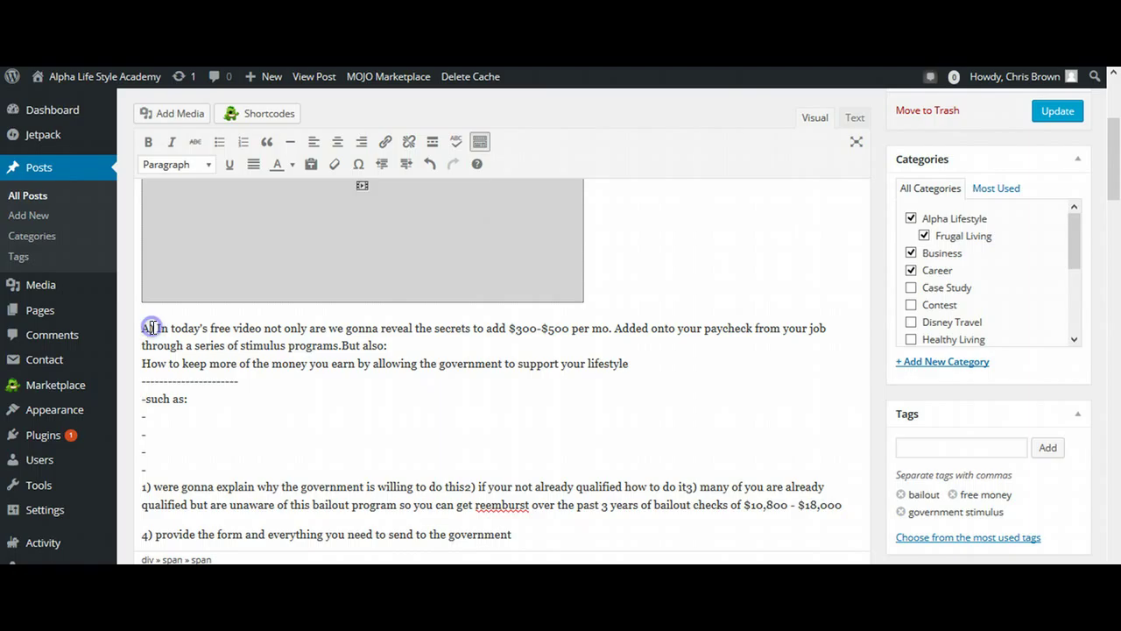
Remove the 'A)' prefix and change 'add' to 'adding' in the opening paragraph.
{"action": "key", "text": "BackSpace"}
{"action": "key", "text": "BackSpace"}
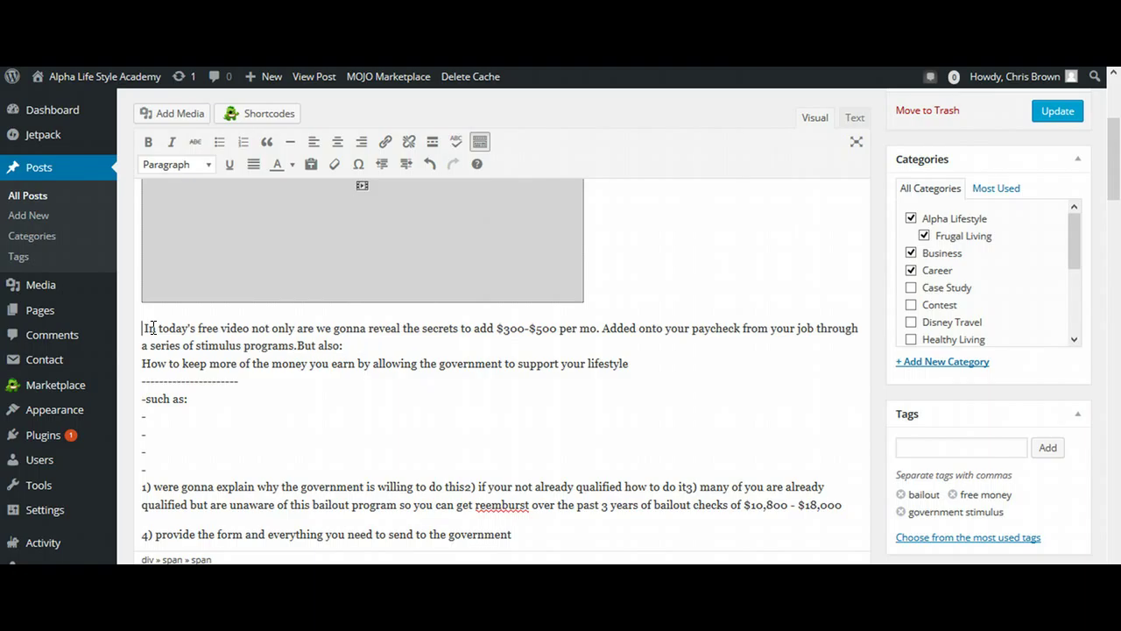
{"action": "key", "text": "Delete"}
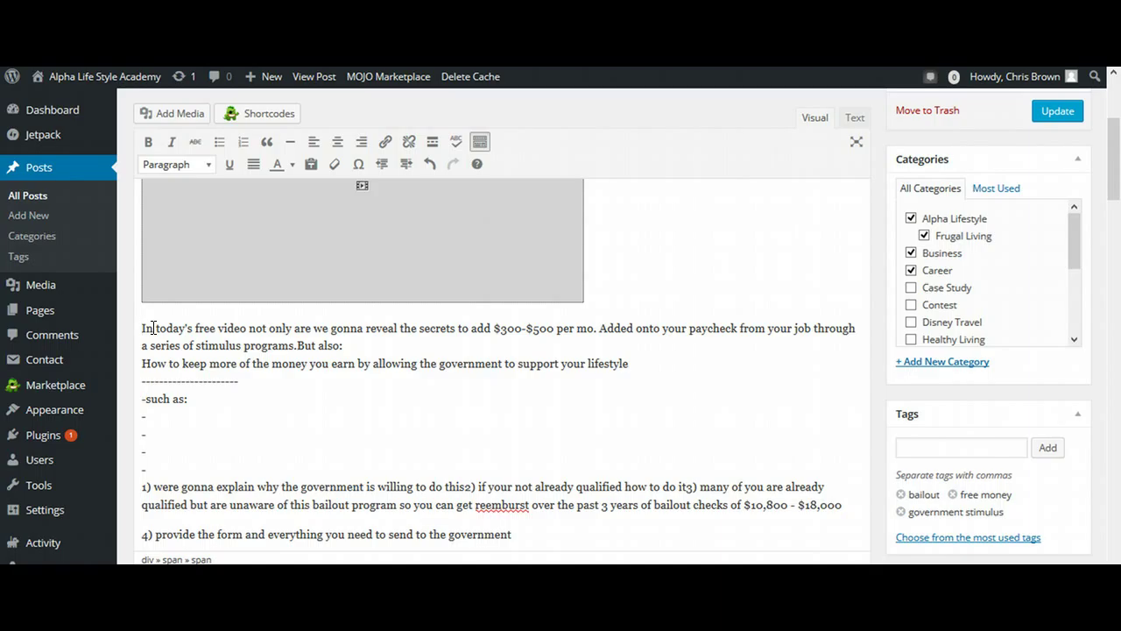
{"action": "left_click", "coordinate": [490, 327]}
{"action": "type", "text": "ing"}
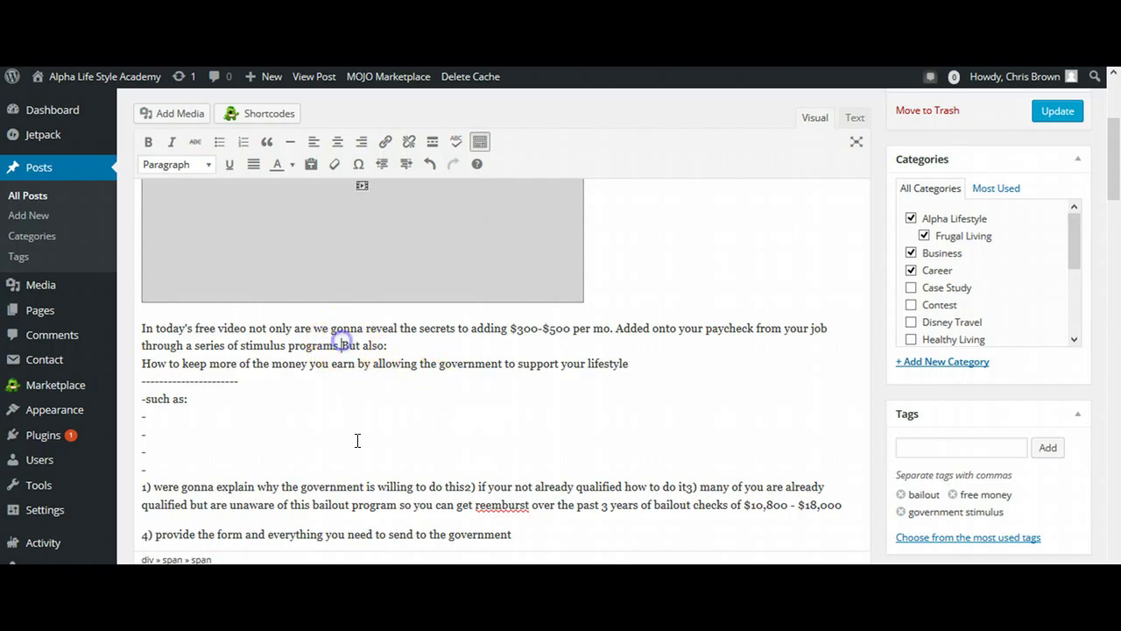
Merge 'but also:' into the preceding sentence as lowercase text.
{"action": "key", "text": "Return"}
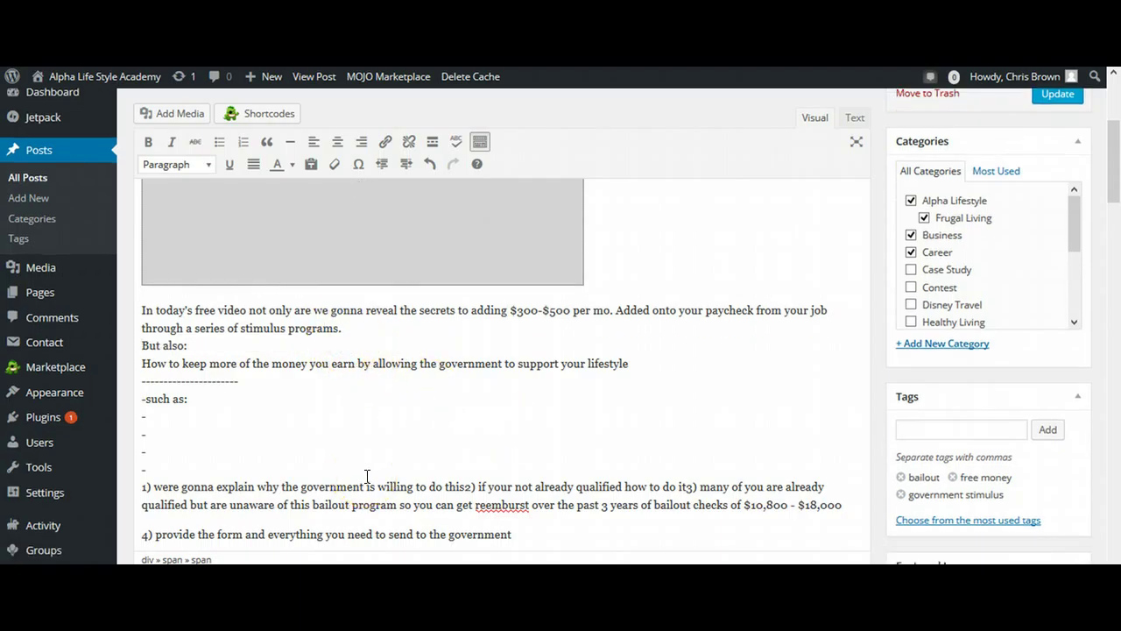
{"action": "key", "text": "Return"}
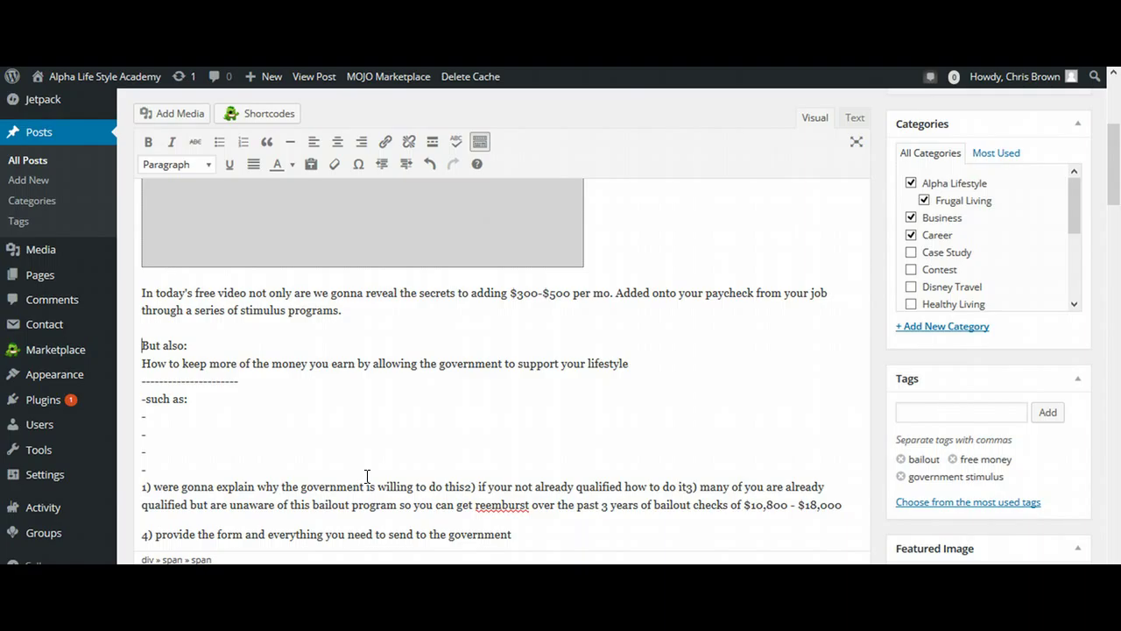
{"action": "key", "text": "BackSpace"}
{"action": "key", "text": "BackSpace"}
{"action": "key", "text": "BackSpace"}
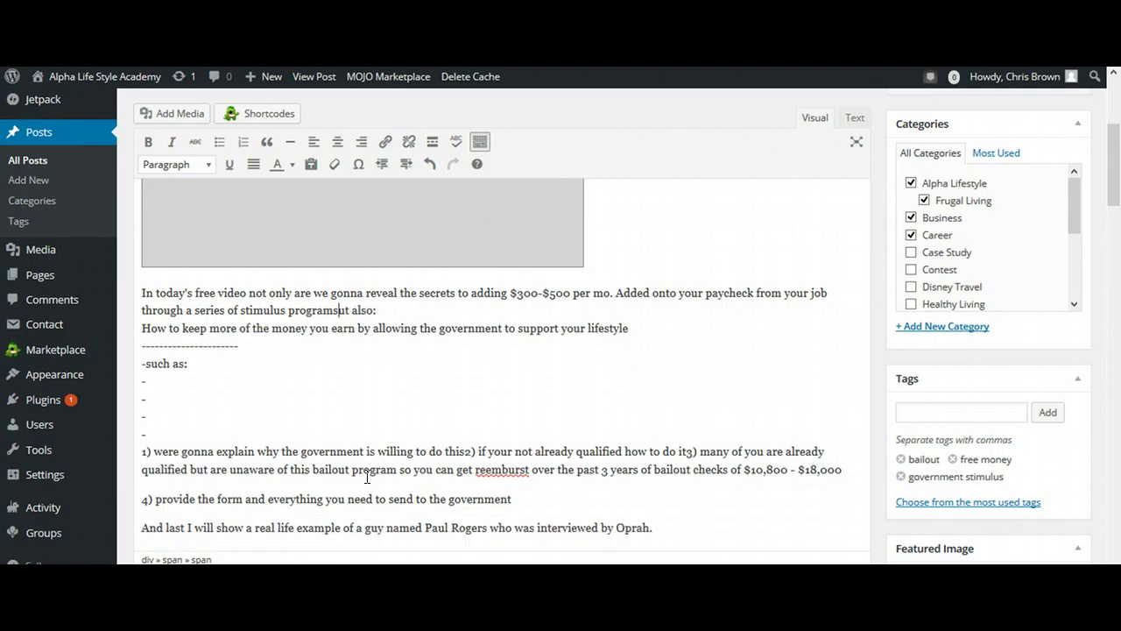
{"action": "key", "text": "Delete"}
{"action": "type", "text": "b"}
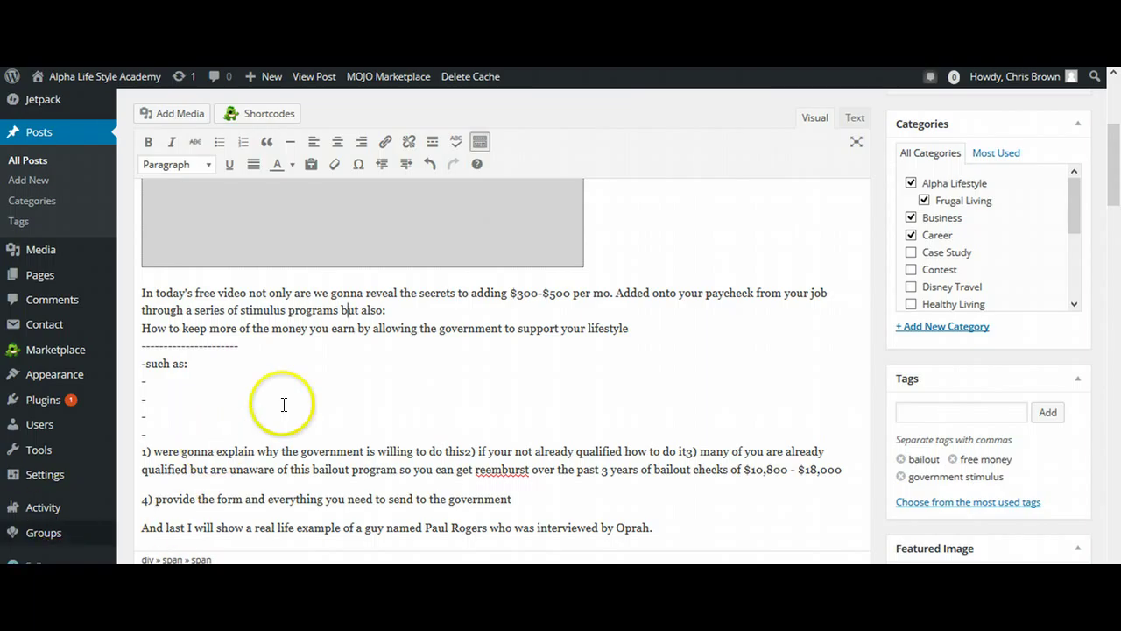
Delete the dashed divider line and the empty line above '-such as:'.
{"action": "left_click_drag", "start_coordinate": [234, 344], "coordinate": [125, 340]}
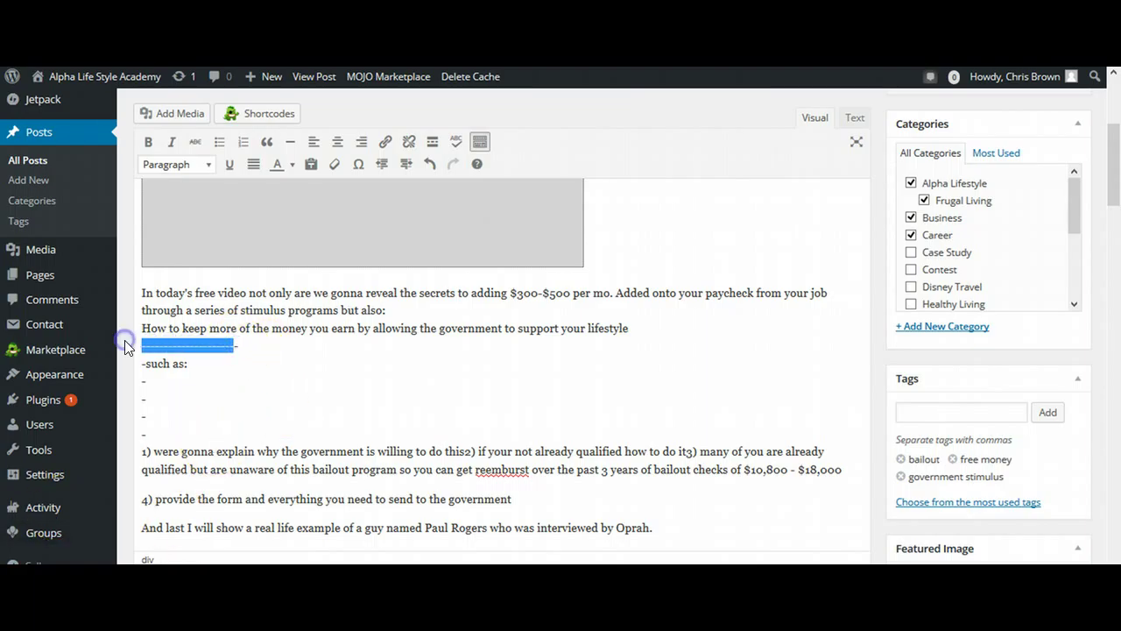
{"action": "key", "text": "BackSpace"}
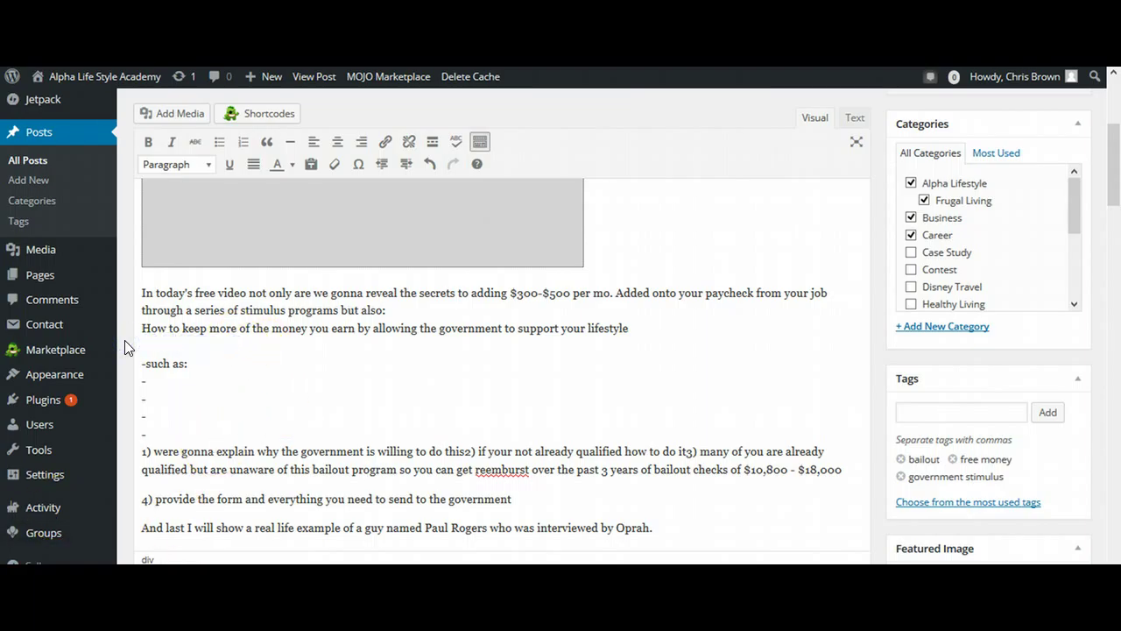
{"action": "key", "text": "Delete"}
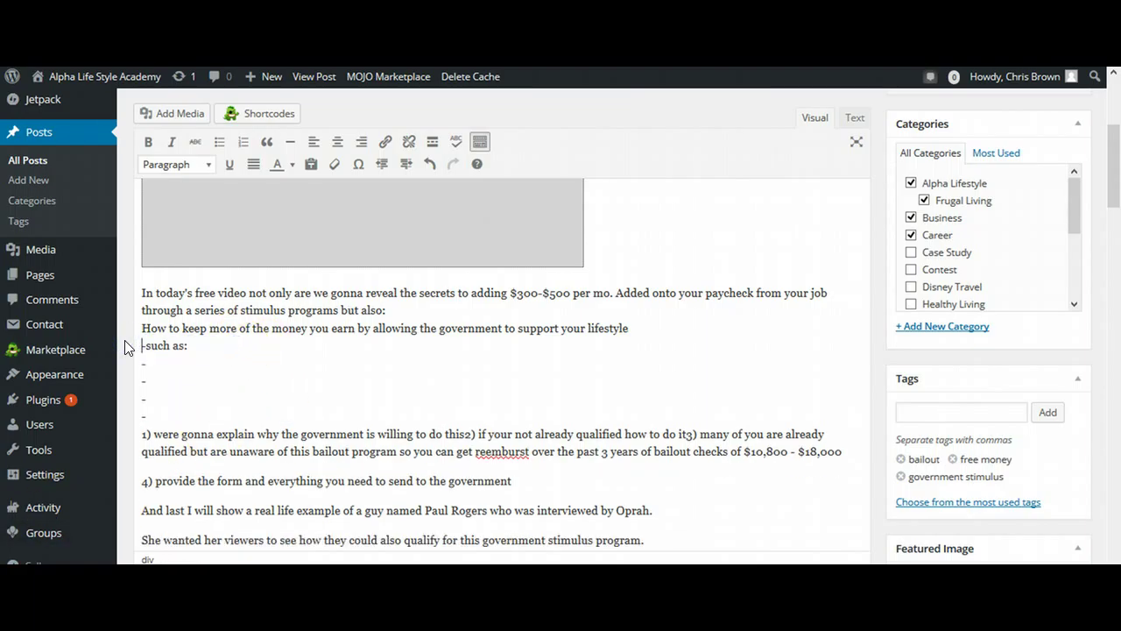
{"action": "left_click", "coordinate": [257, 427]}
On the first dash line, list rent, mortgage, utility bills, gas, furniture, electronics, health care, through vacations, etc.
{"action": "left_click", "coordinate": [169, 361]}
{"action": "type", "text": "Rent"}
{"action": "type", "text": " M"}
{"action": "key", "text": "BackSpace"}
{"action": "type", "text": "mortgage"}
{"action": "type", "text": " utility"}
{"action": "type", "text": "bu"}
{"action": "type", "text": "ills,"}
{"action": "type", "text": "gas, "}
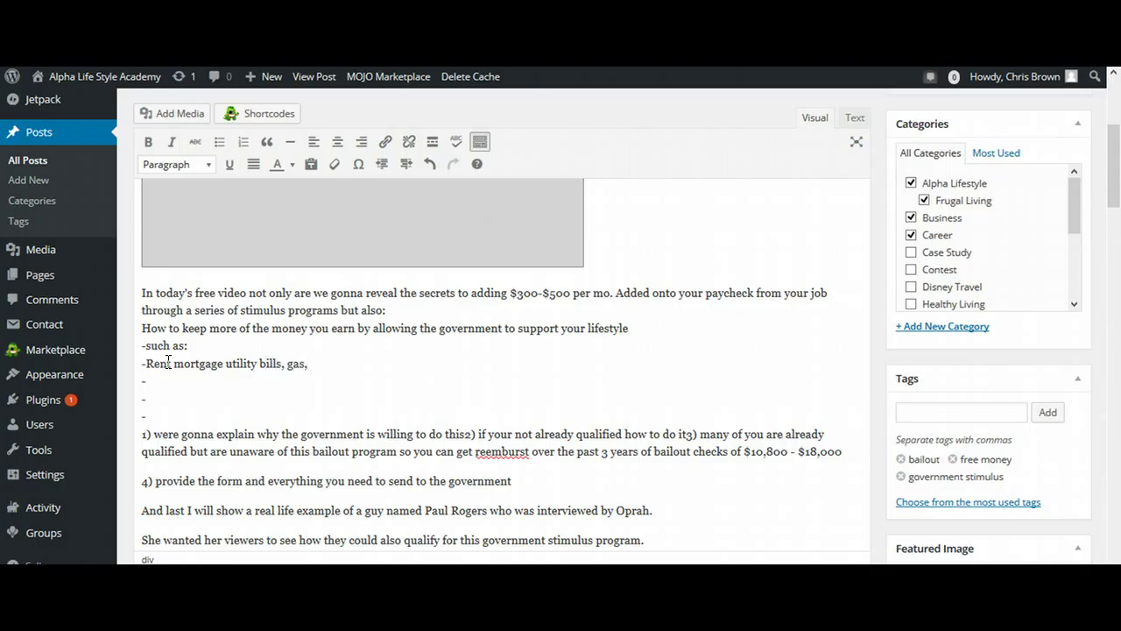
{"action": "type", "text": "furiture, "}
{"action": "type", "text": "electronics, "}
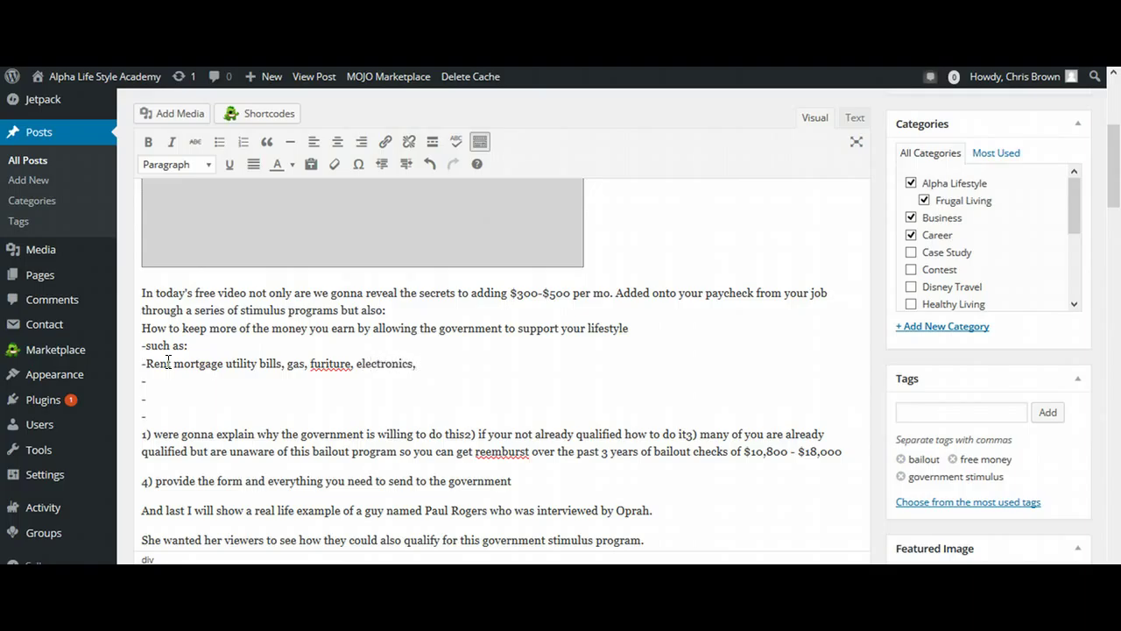
{"action": "type", "text": "healthc"}
{"action": "key", "text": "BackSpace"}
{"action": "type", "text": "carew"}
{"action": "key", "text": "BackSpace"}
{"action": "type", "text": "clothes, food, "}
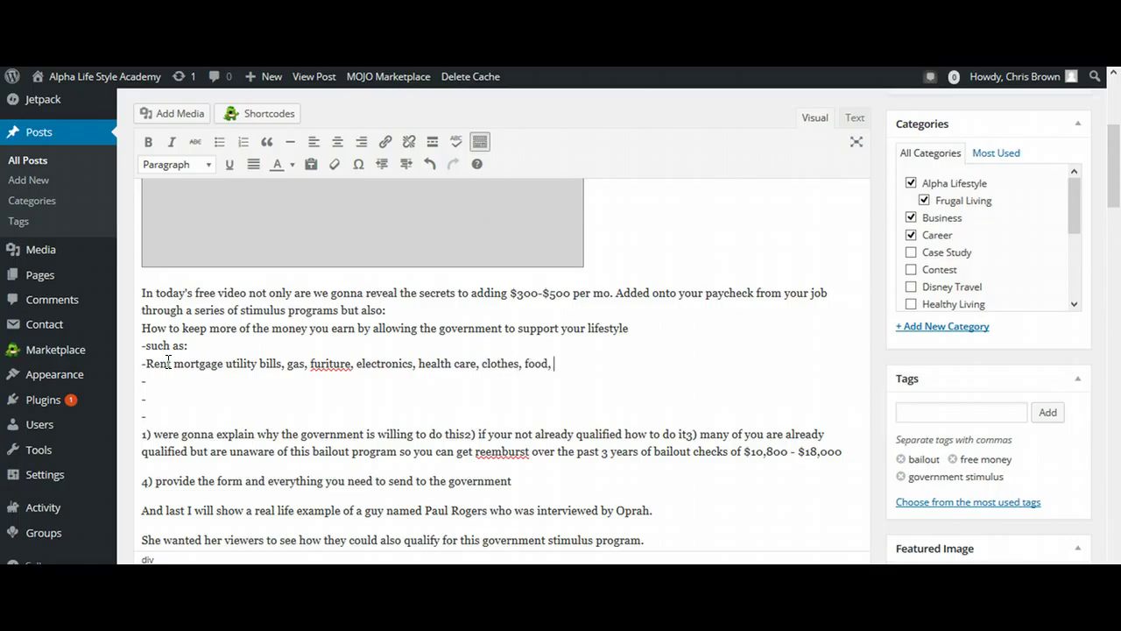
{"action": "type", "text": "shopping, dinning, entertainment, vacations, etc..."}
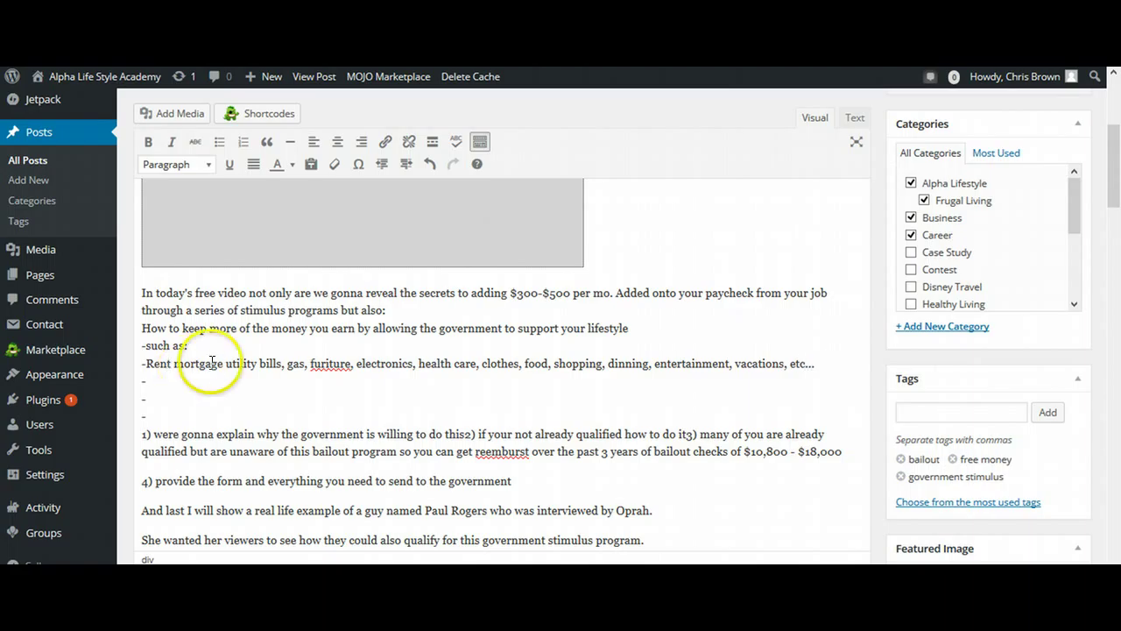
Correct 'furiture' to 'furniture' and delete the three stray dash lines below the list.
{"action": "left_click", "coordinate": [326, 364]}
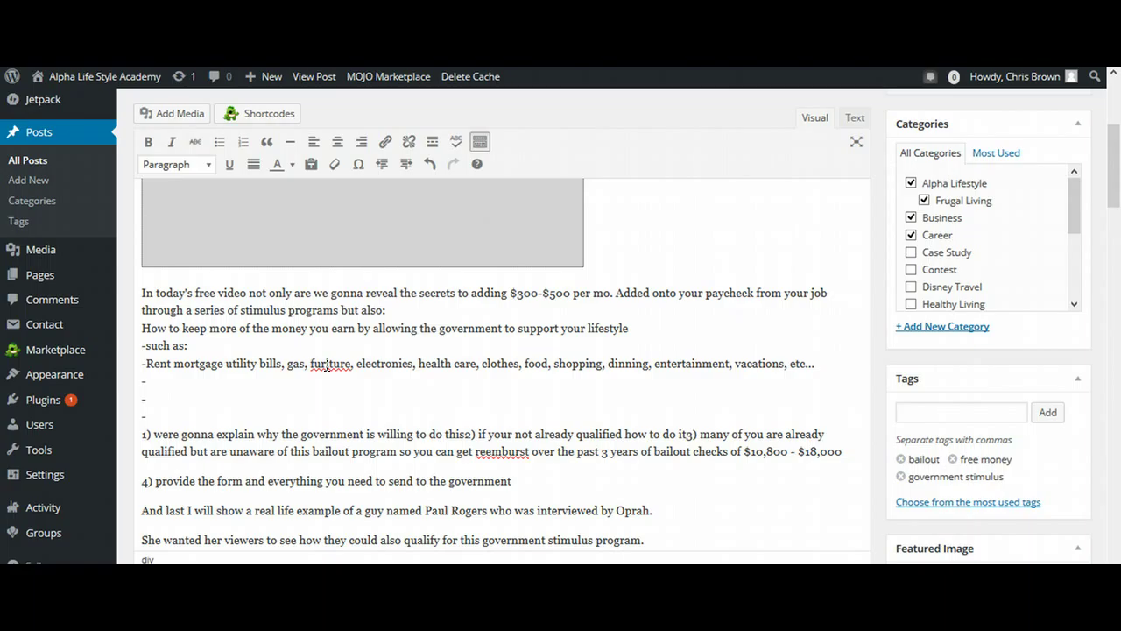
{"action": "right_click", "coordinate": [326, 363]}
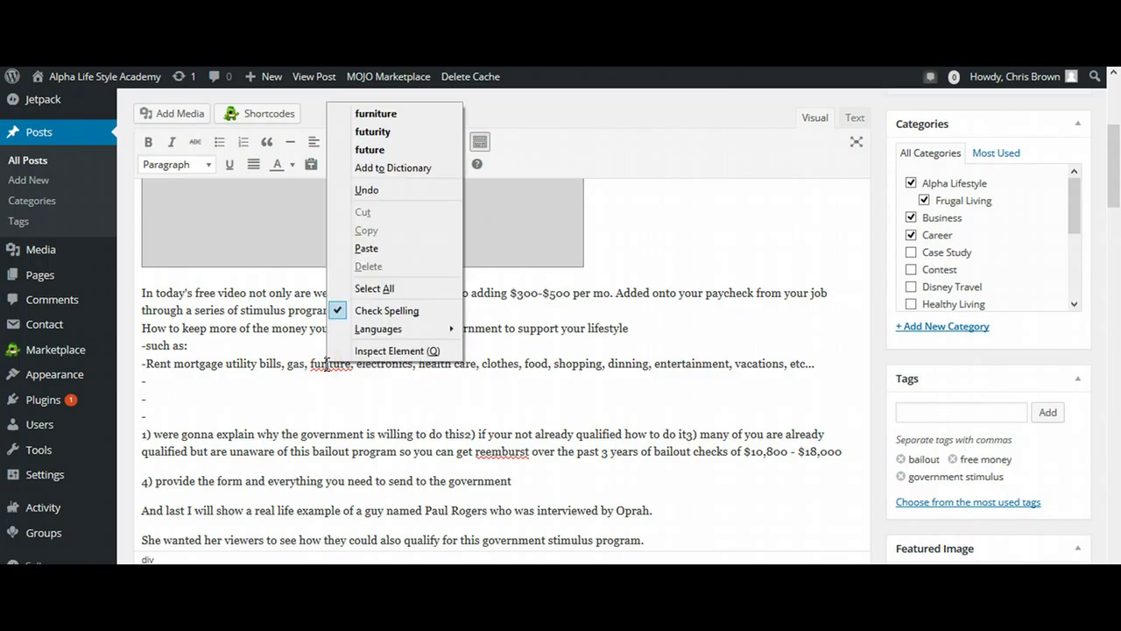
{"action": "left_click", "coordinate": [400, 115]}
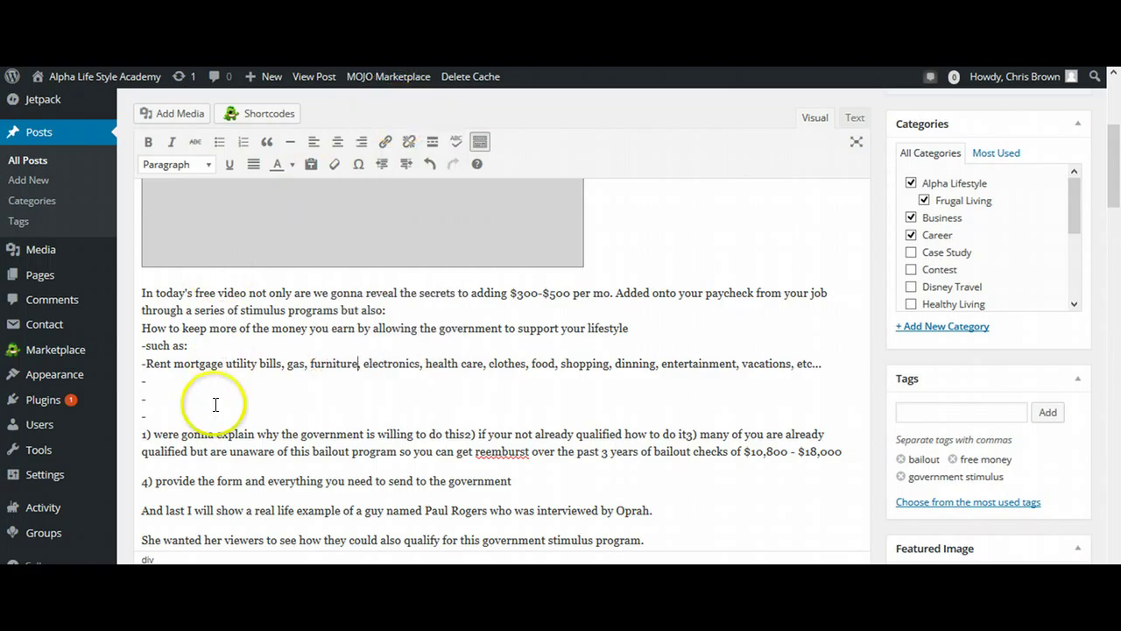
{"action": "left_click_drag", "start_coordinate": [162, 418], "coordinate": [128, 380]}
{"action": "key", "text": "Delete"}
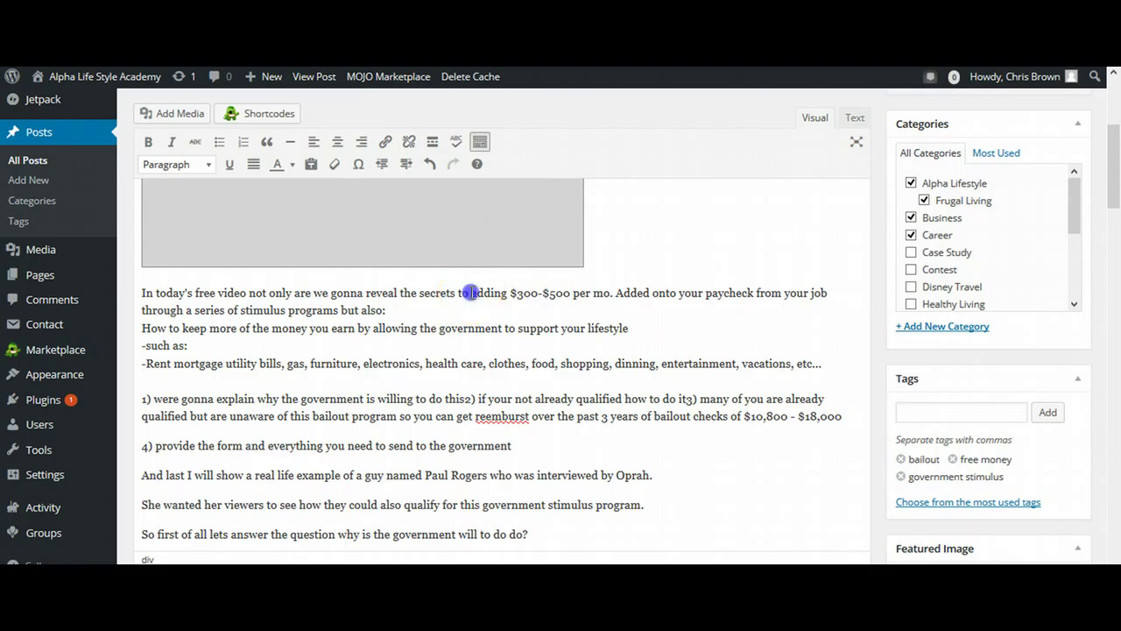
Bold the phrase 'adding $300-$500 per mo. … through a series of stimulus programs'.
{"action": "left_click", "coordinate": [472, 292]}
{"action": "mouse_move", "coordinate": [472, 293]}
{"action": "left_mouse_down"}
{"action": "mouse_move", "coordinate": [717, 299]}
{"action": "mouse_move", "coordinate": [495, 296]}
{"action": "mouse_move", "coordinate": [307, 333]}
{"action": "mouse_move", "coordinate": [342, 310]}
{"action": "left_mouse_up"}
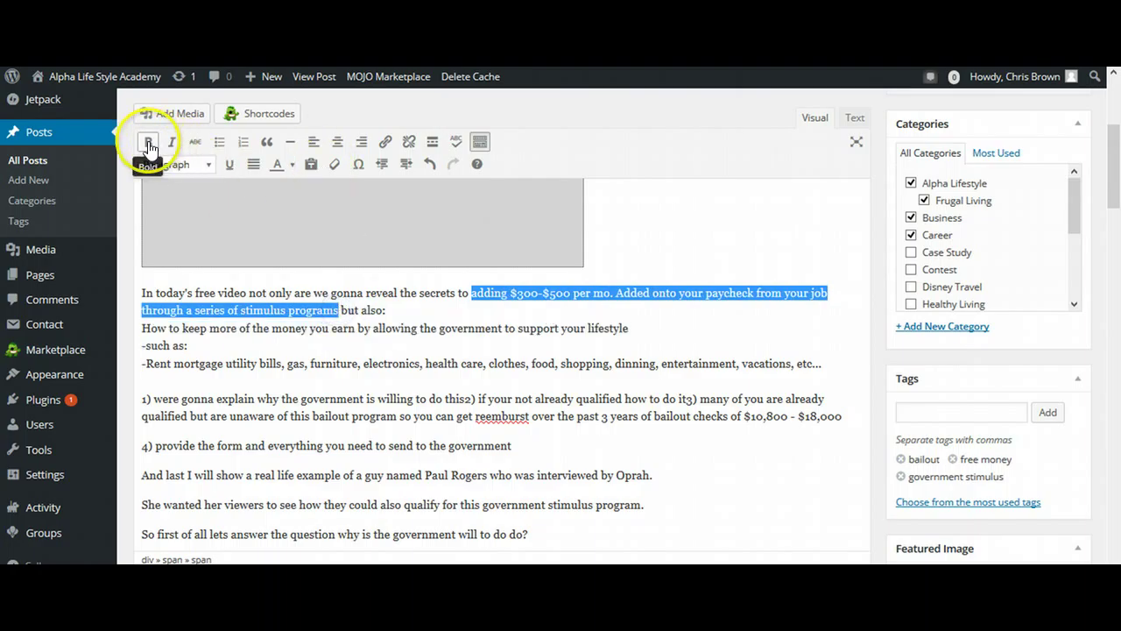
{"action": "left_click", "coordinate": [149, 144]}
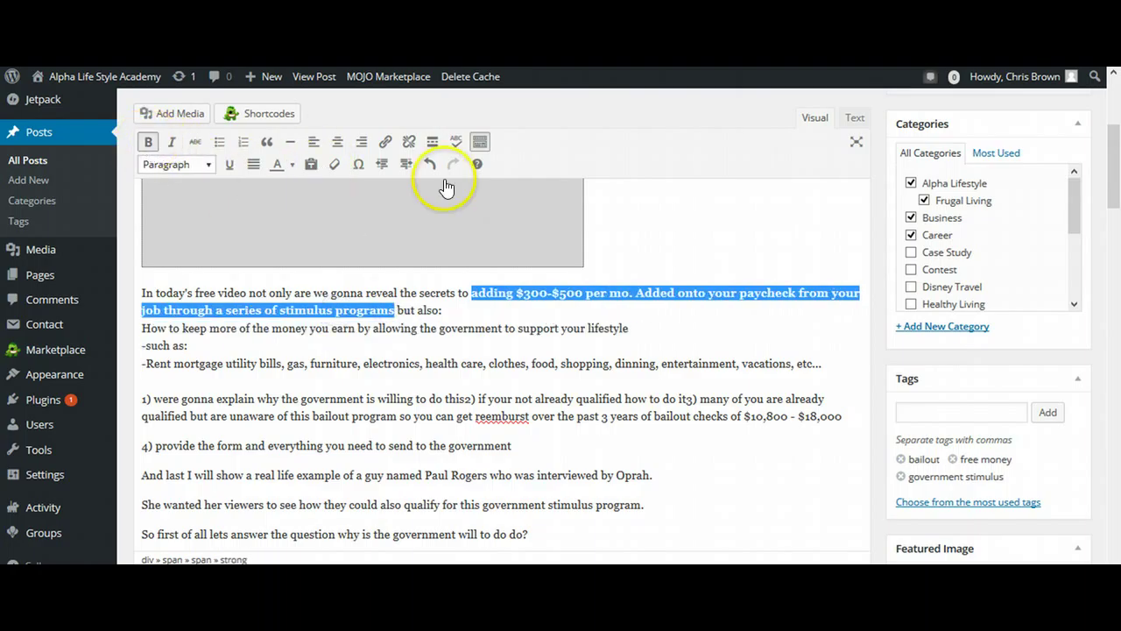
{"action": "left_click", "coordinate": [682, 241]}
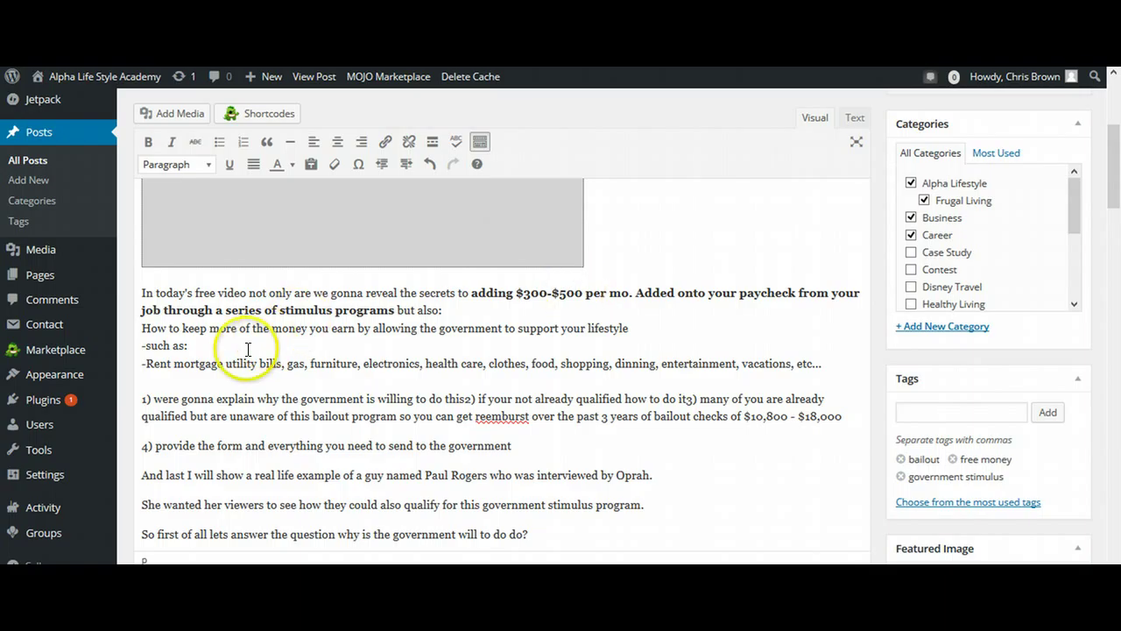
Join the 'Rent mortgage' line onto the '-such as:' line.
{"action": "left_click", "coordinate": [219, 345]}
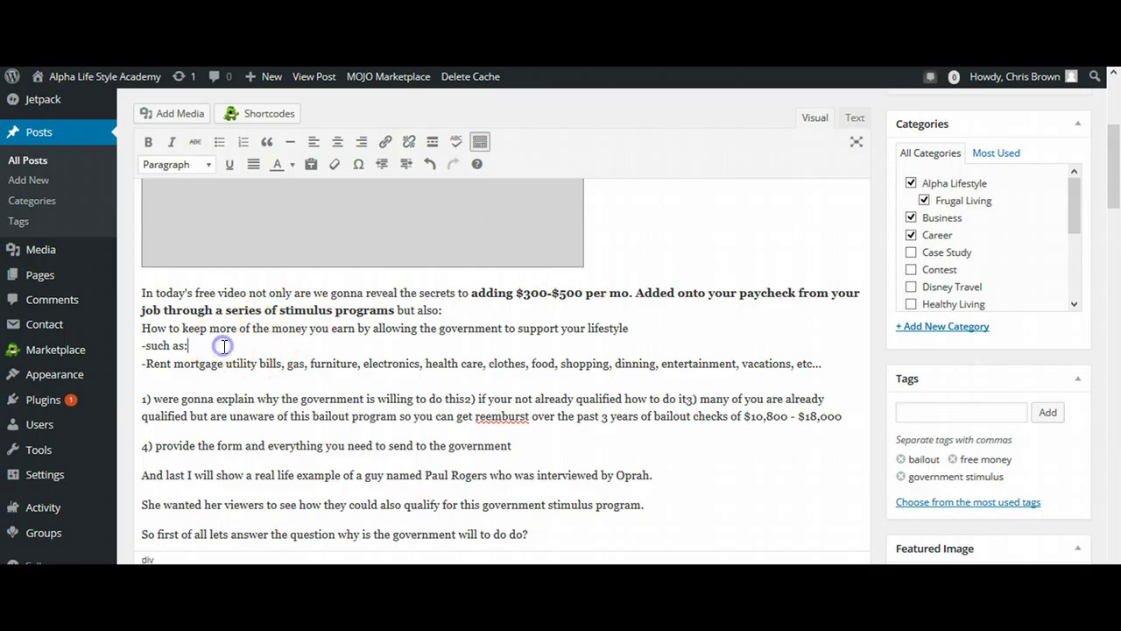
{"action": "left_click", "coordinate": [145, 363]}
{"action": "key", "text": "BackSpace"}
{"action": "key", "text": "BackSpace"}
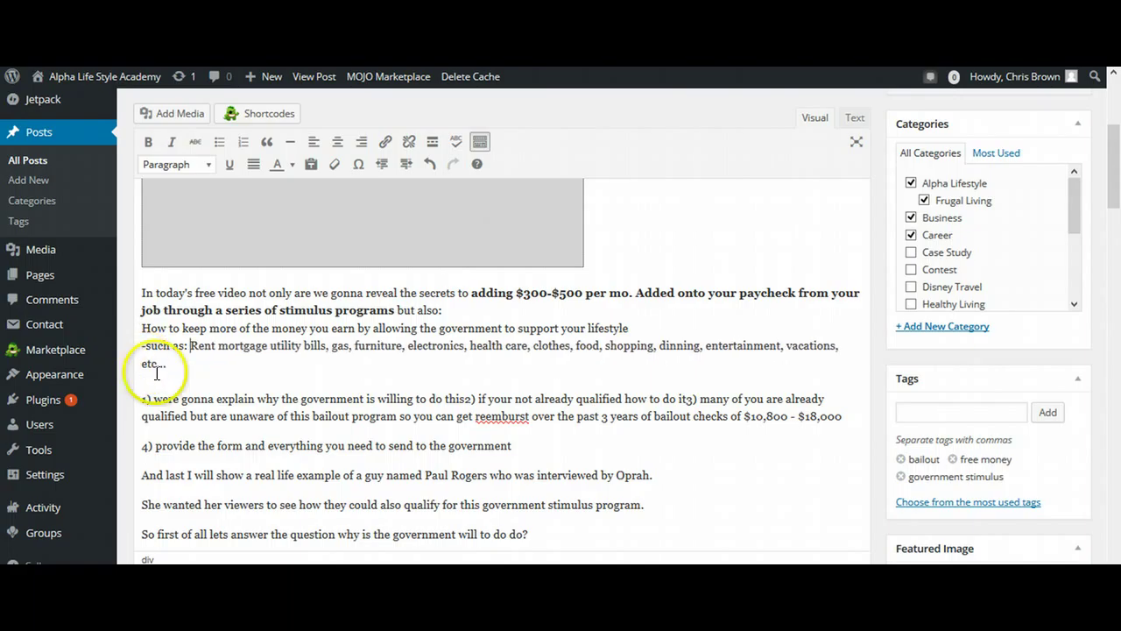
Italicize item 1's sentence 'were gonna explain why the government is willing to do this'.
{"action": "left_click", "coordinate": [150, 399]}
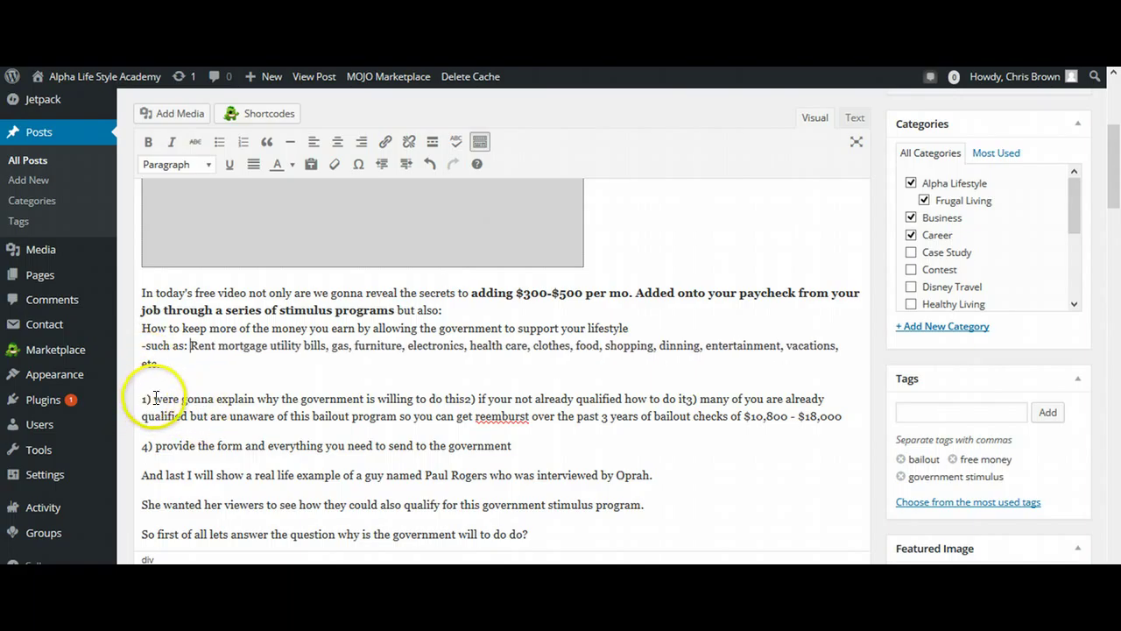
{"action": "left_click_drag", "start_coordinate": [154, 399], "coordinate": [473, 399]}
{"action": "left_click", "coordinate": [172, 142]}
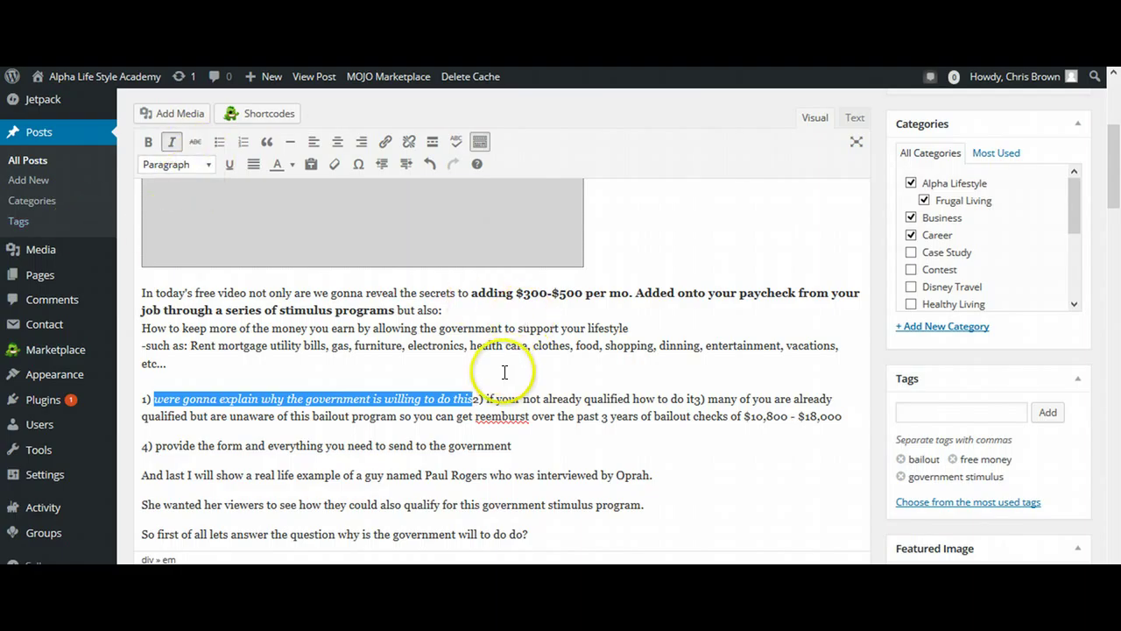
{"action": "left_click", "coordinate": [473, 400]}
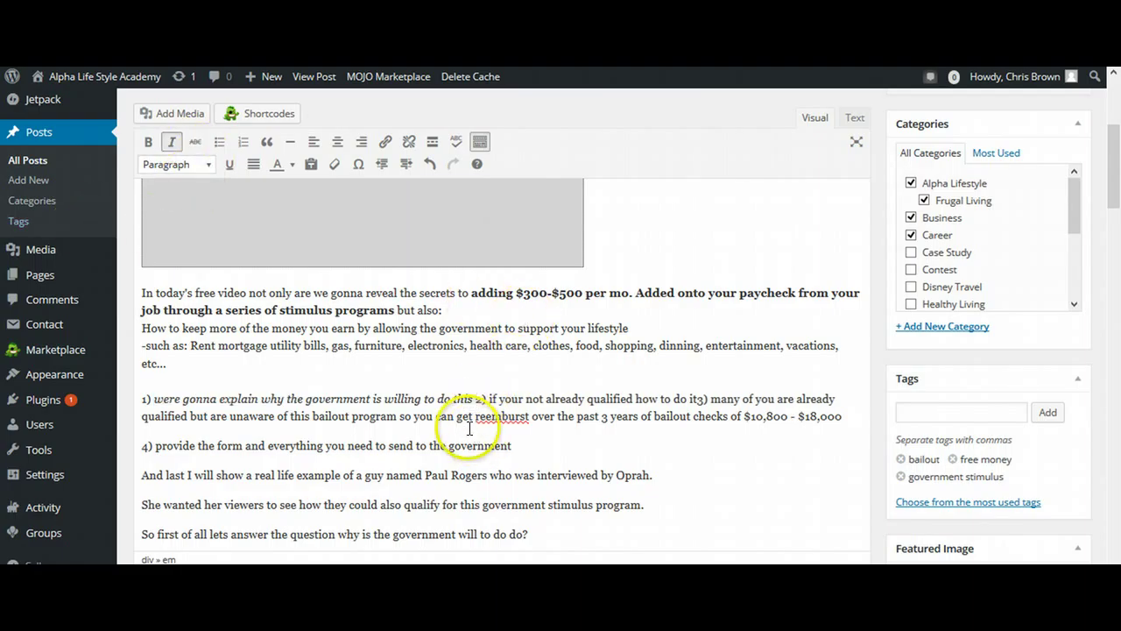
Select the whole item 1 sentence from 'were gonna explain' through 'do this'.
{"action": "left_click_drag", "start_coordinate": [303, 399], "coordinate": [472, 399]}
{"action": "left_click", "coordinate": [302, 399]}
{"action": "left_click_drag", "start_coordinate": [142, 398], "coordinate": [153, 399]}
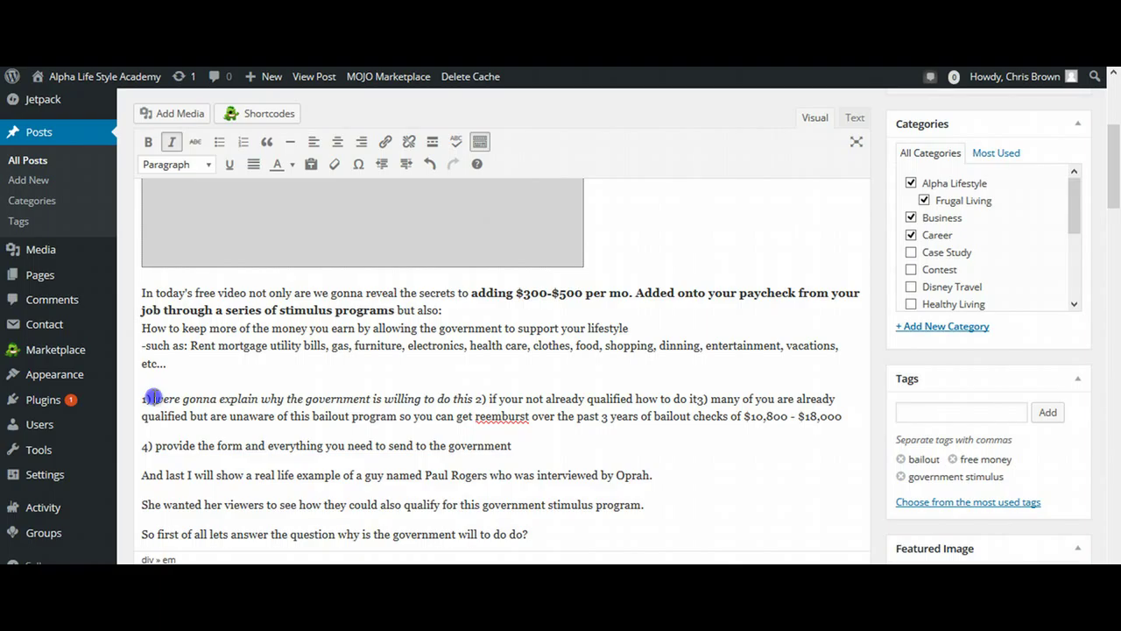
{"action": "left_click", "coordinate": [432, 398], "text": "shift"}
{"action": "left_click", "coordinate": [356, 377]}
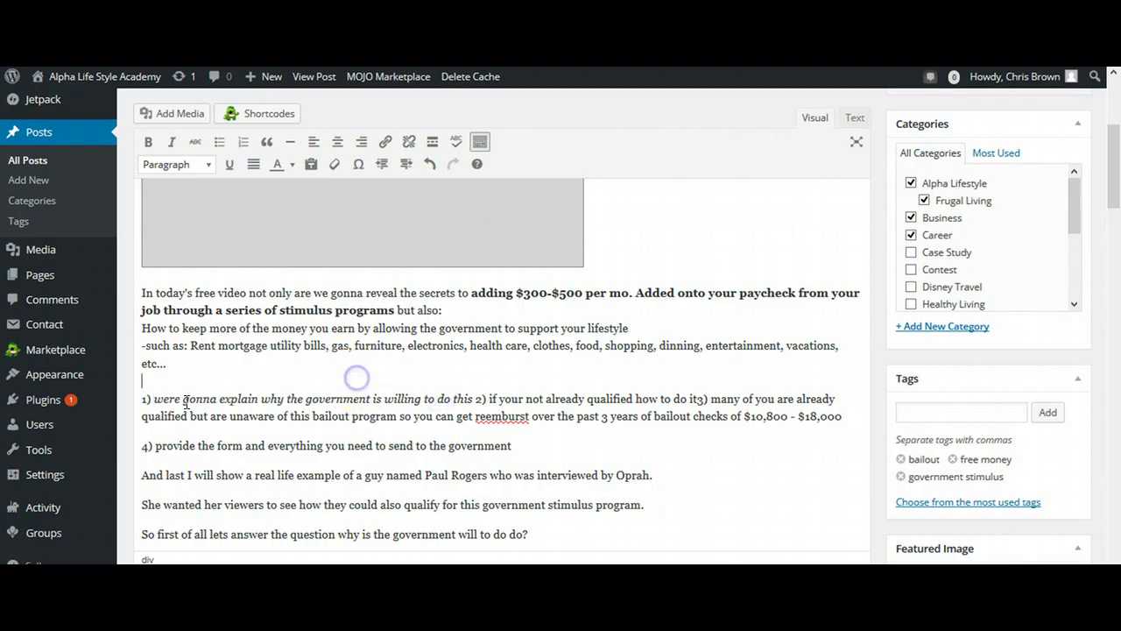
{"action": "left_click", "coordinate": [154, 401]}
{"action": "left_click", "coordinate": [155, 401]}
{"action": "left_click_drag", "start_coordinate": [154, 400], "coordinate": [470, 396]}
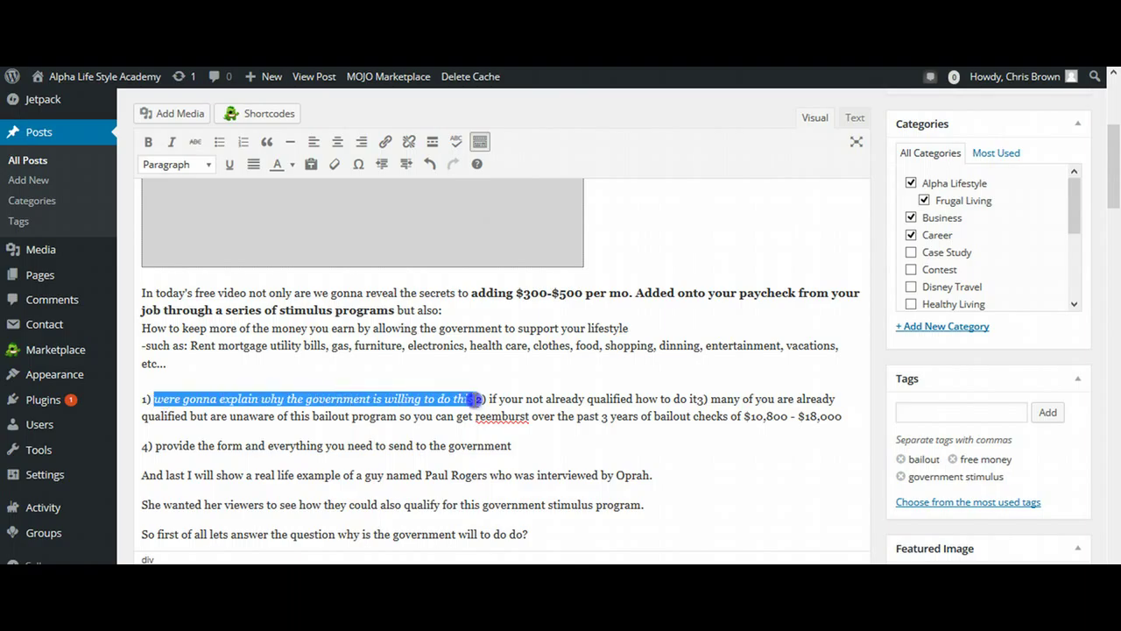
{"action": "left_click_drag", "start_coordinate": [470, 397], "coordinate": [475, 399]}
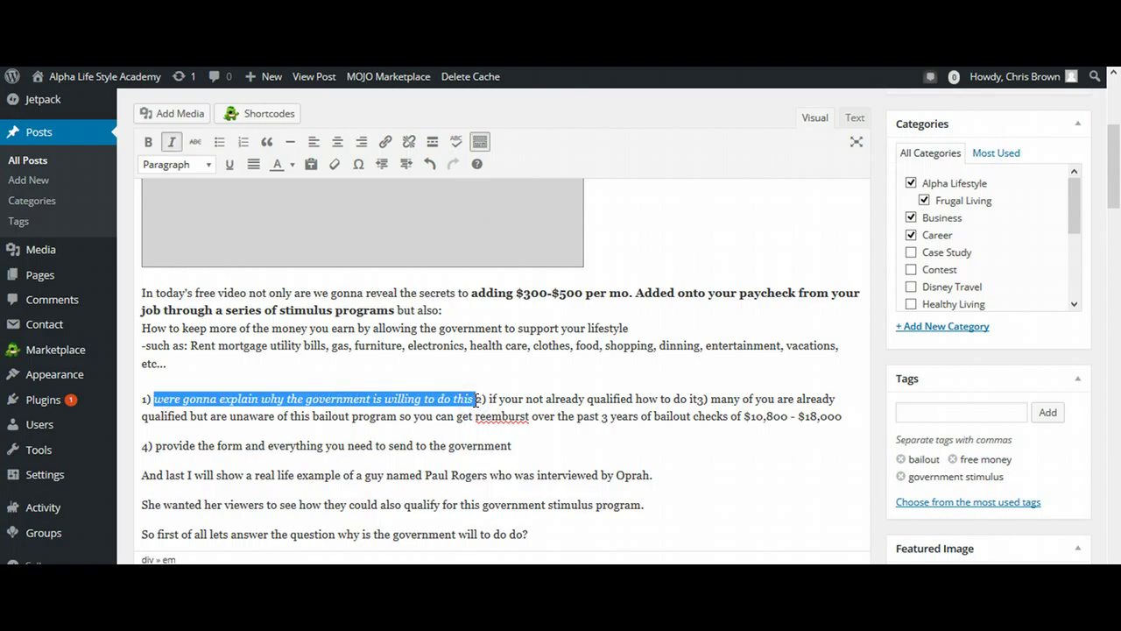
Make the sentence bold, italic and underlined, removing the accidental strikethrough.
{"action": "left_click", "coordinate": [148, 143]}
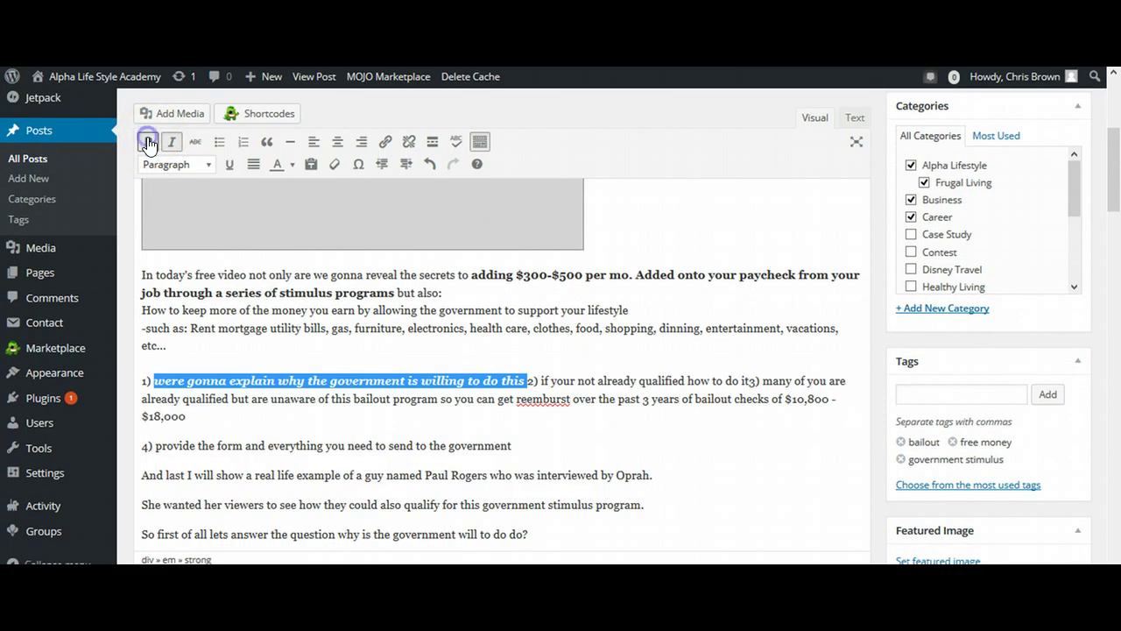
{"action": "left_click", "coordinate": [148, 143]}
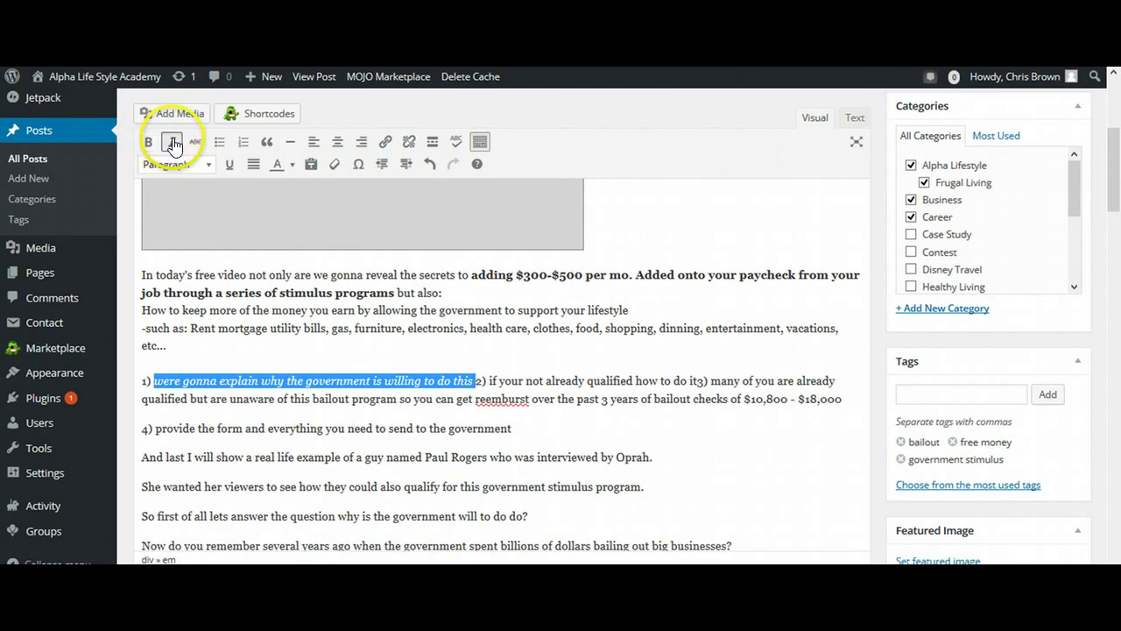
{"action": "left_click", "coordinate": [172, 144]}
{"action": "left_click", "coordinate": [195, 144]}
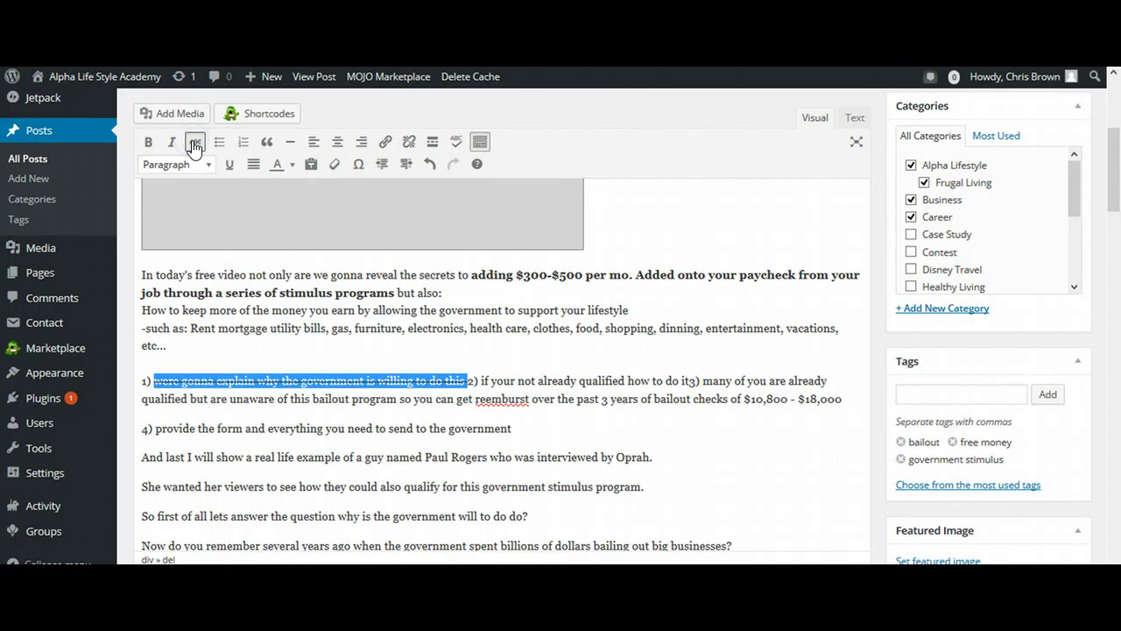
{"action": "left_click", "coordinate": [230, 166]}
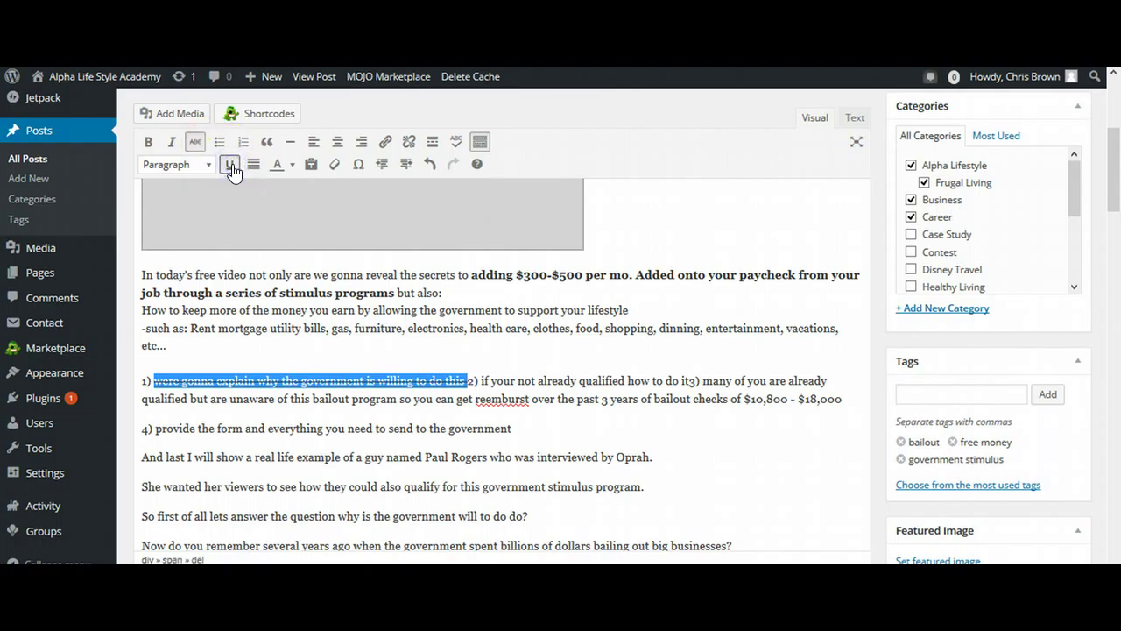
{"action": "left_click", "coordinate": [194, 144]}
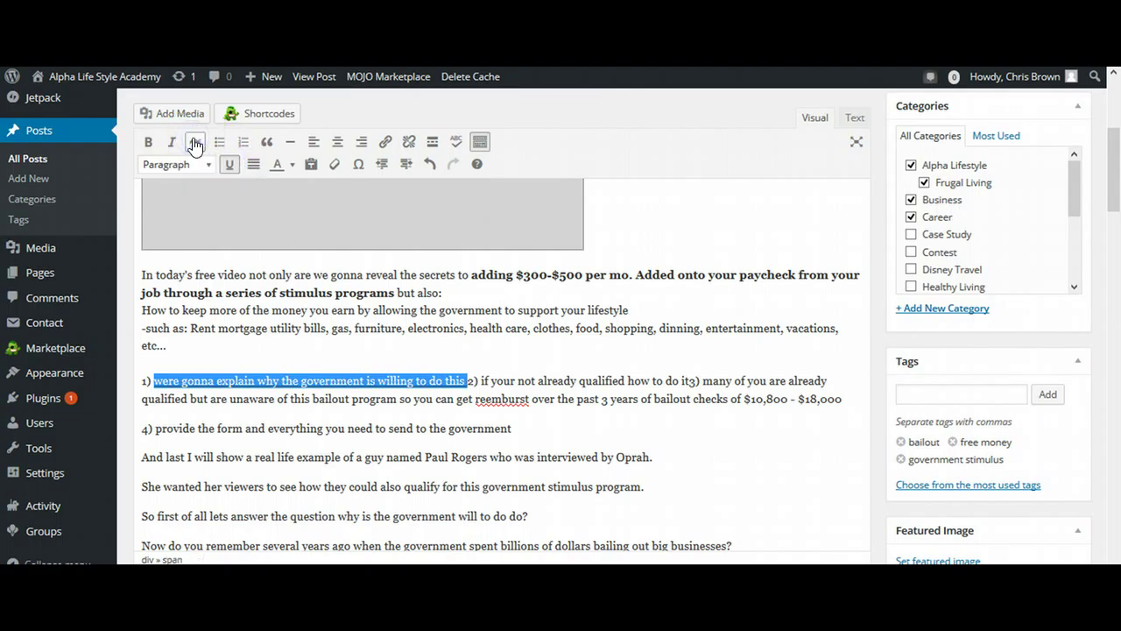
{"action": "left_click", "coordinate": [172, 142]}
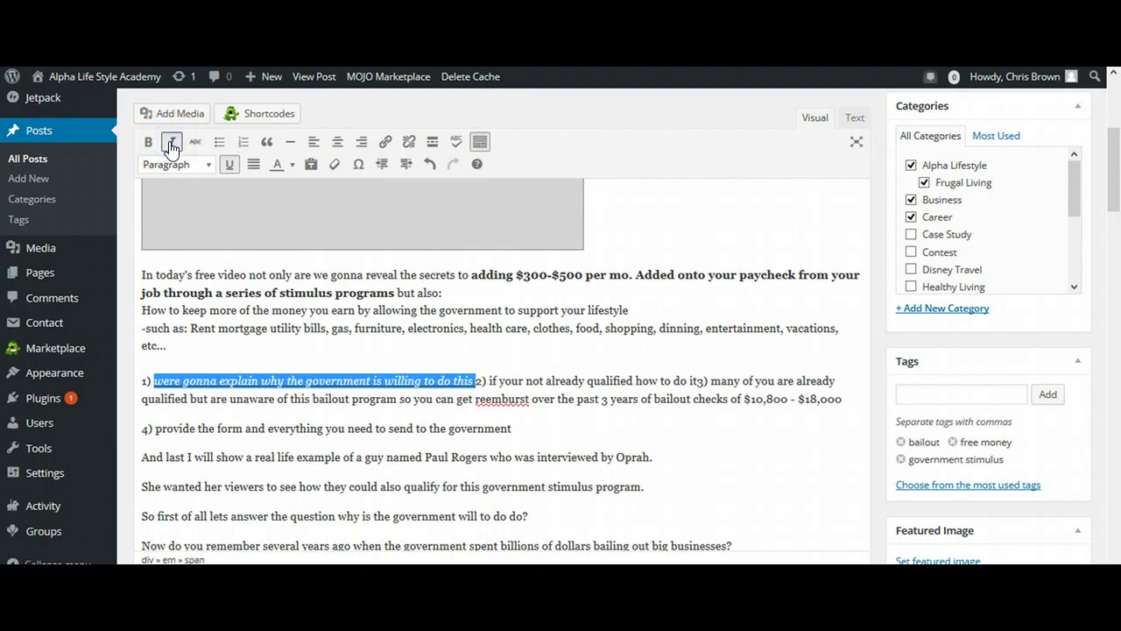
{"action": "left_click", "coordinate": [147, 143]}
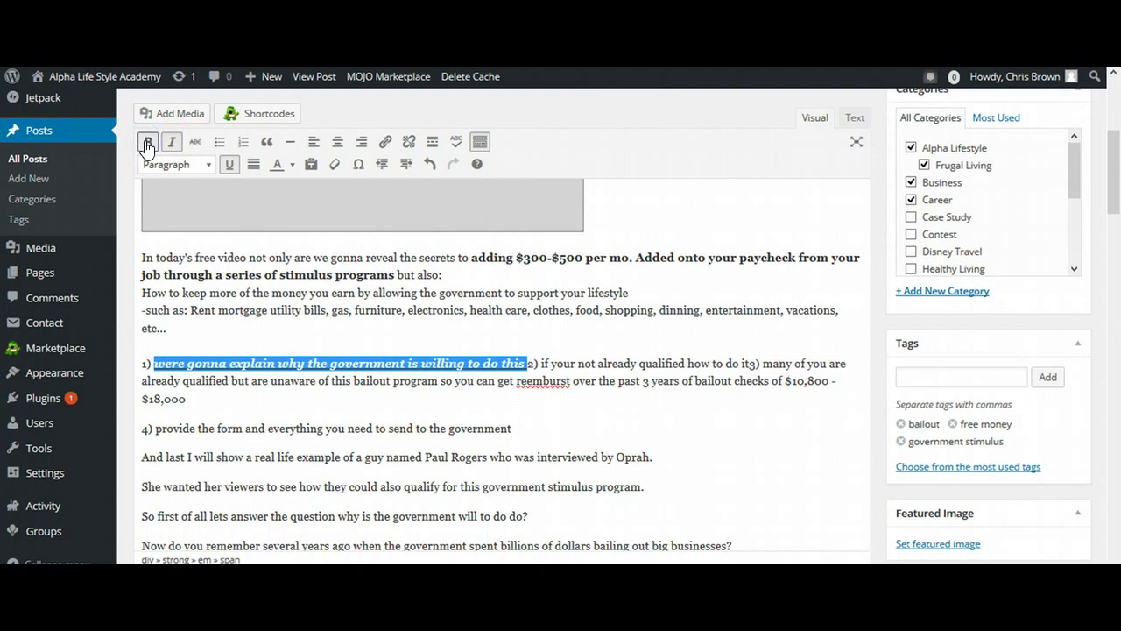
Make item 2's phrase 'if your not already qualified how to do it' bold, italic and underlined.
{"action": "left_click", "coordinate": [592, 342]}
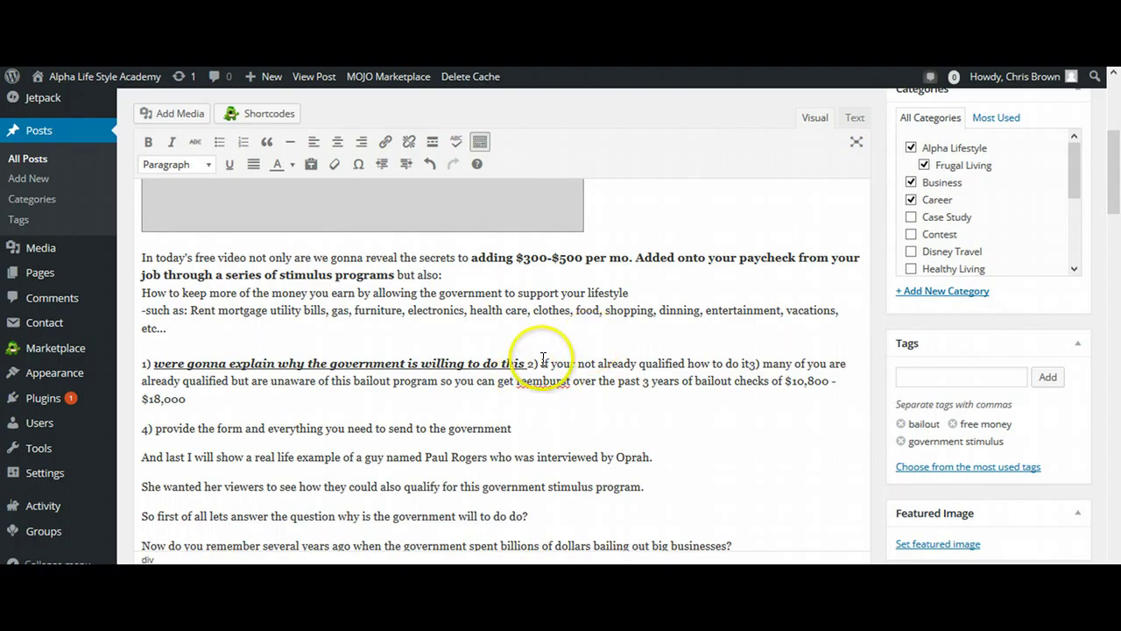
{"action": "mouse_move", "coordinate": [539, 363]}
{"action": "left_mouse_down"}
{"action": "mouse_move", "coordinate": [604, 380]}
{"action": "mouse_move", "coordinate": [746, 363]}
{"action": "left_mouse_up"}
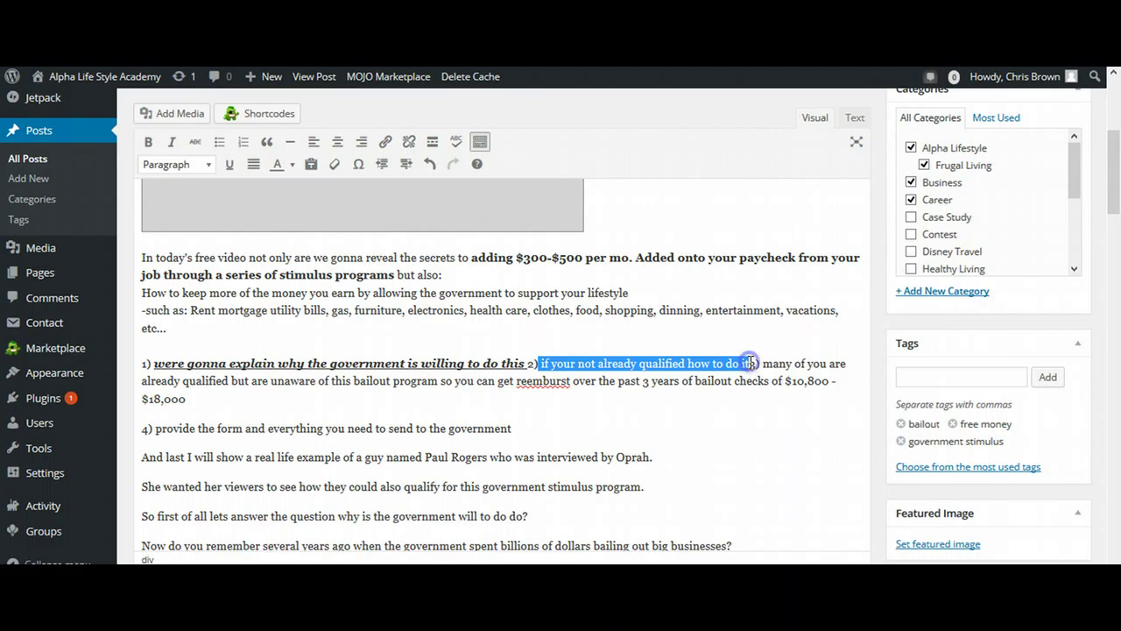
{"action": "left_click", "coordinate": [148, 142]}
{"action": "left_click", "coordinate": [229, 163]}
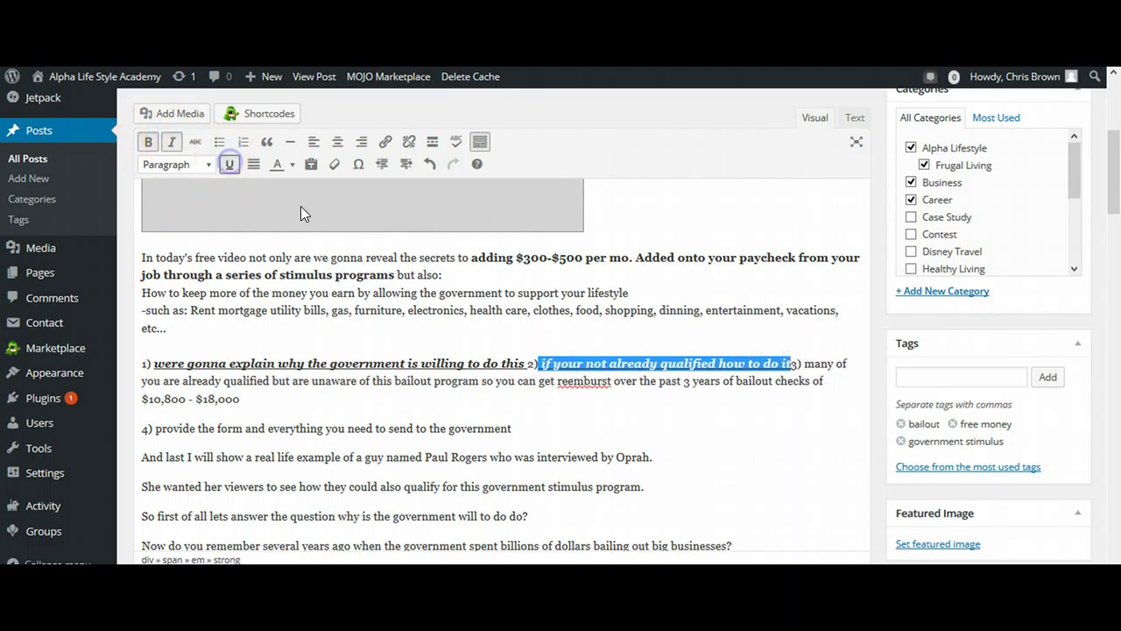
{"action": "left_click", "coordinate": [787, 403]}
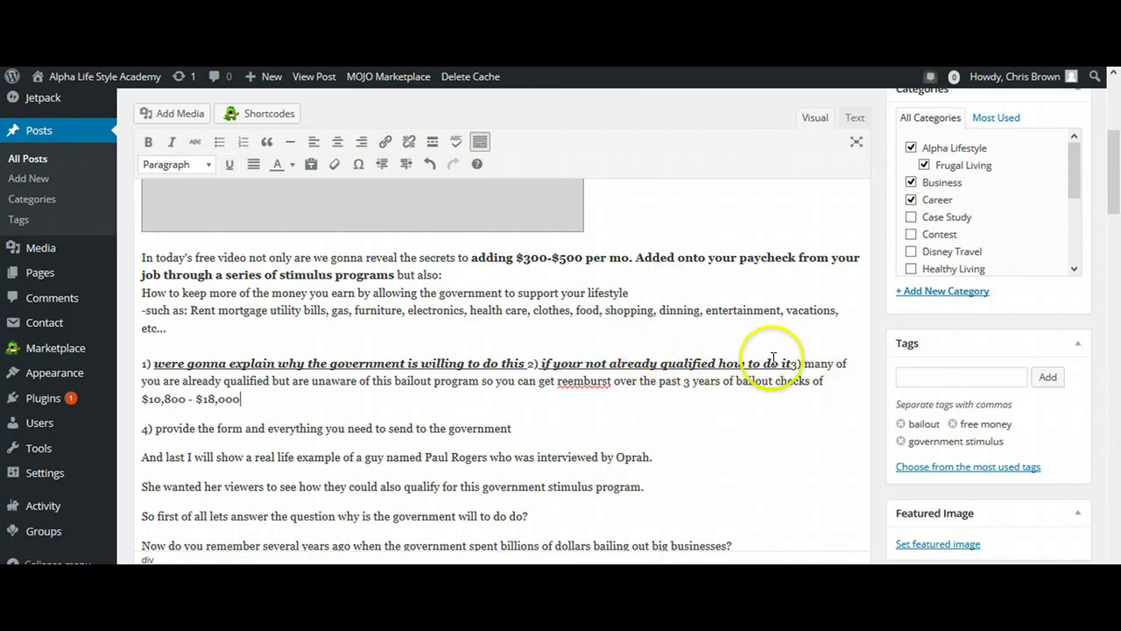
{"action": "left_click", "coordinate": [783, 362]}
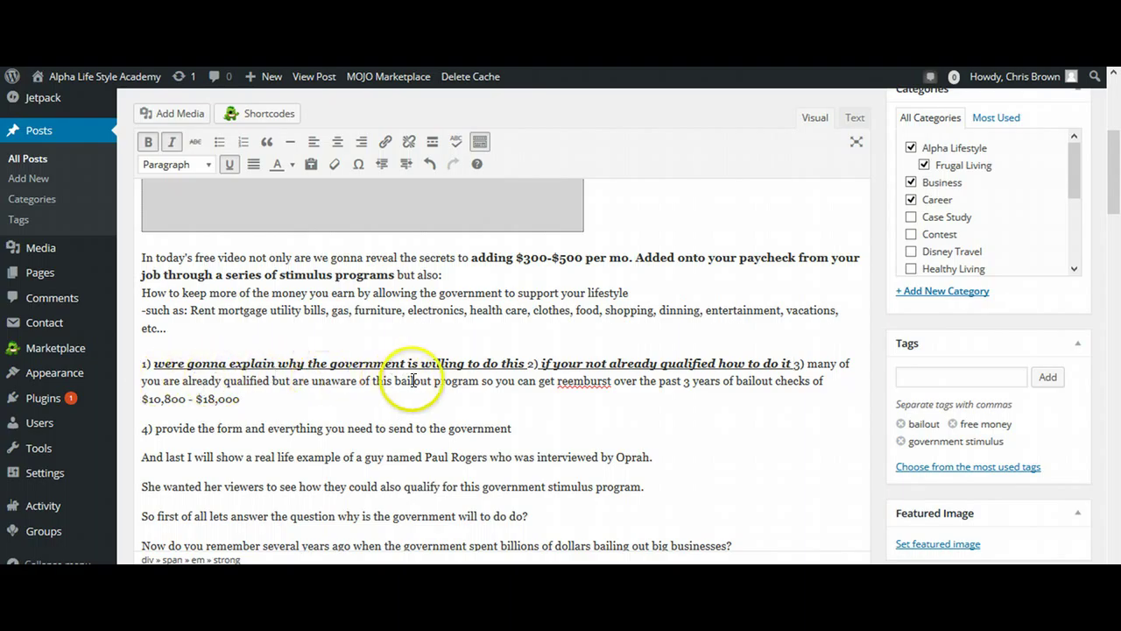
Correct the misspelling 'reemburst' to 'reimburse' using the spelling suggestions.
{"action": "left_click", "coordinate": [568, 379]}
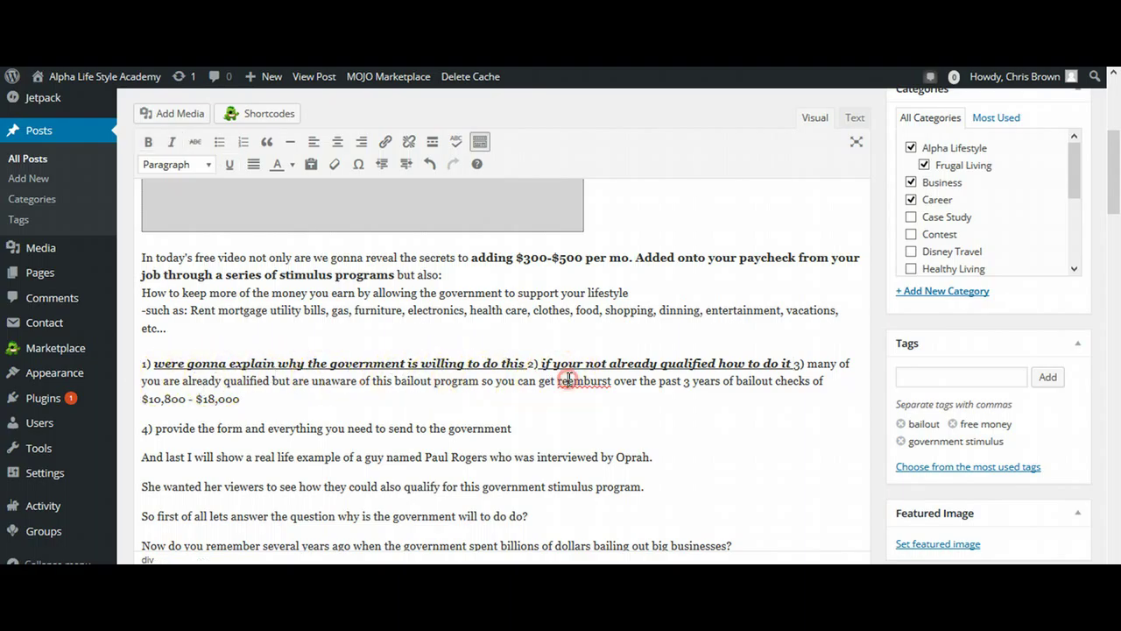
{"action": "right_click", "coordinate": [569, 378]}
{"action": "left_click", "coordinate": [596, 391]}
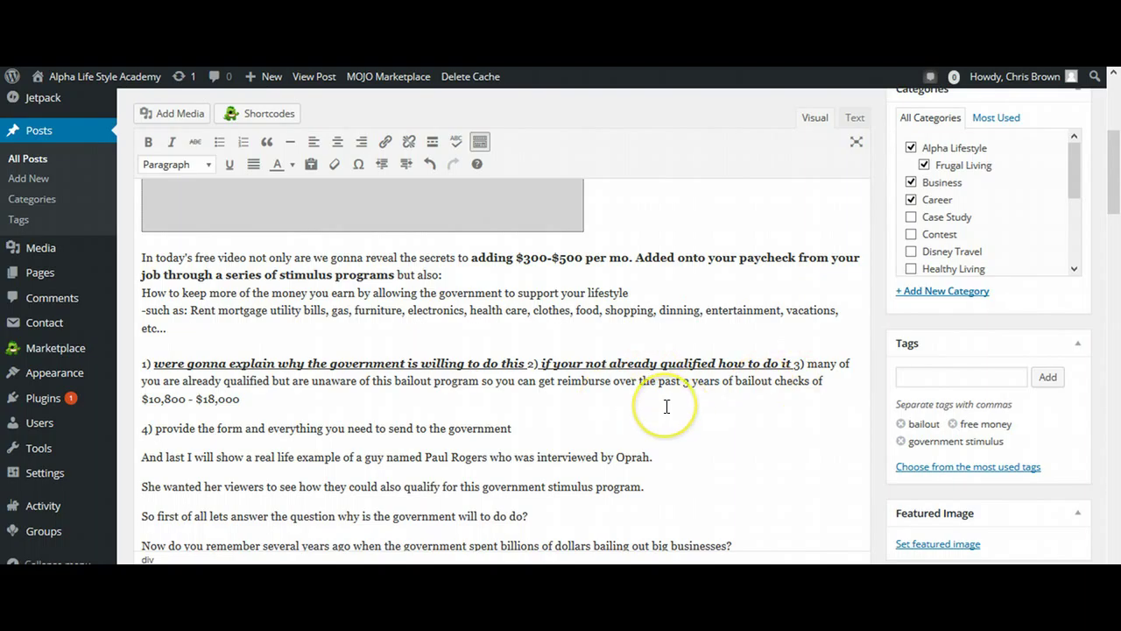
Update the post and open its live page in a new tab.
{"action": "left_click_drag", "start_coordinate": [1115, 145], "coordinate": [1115, 101]}
{"action": "left_click", "coordinate": [1052, 261]}
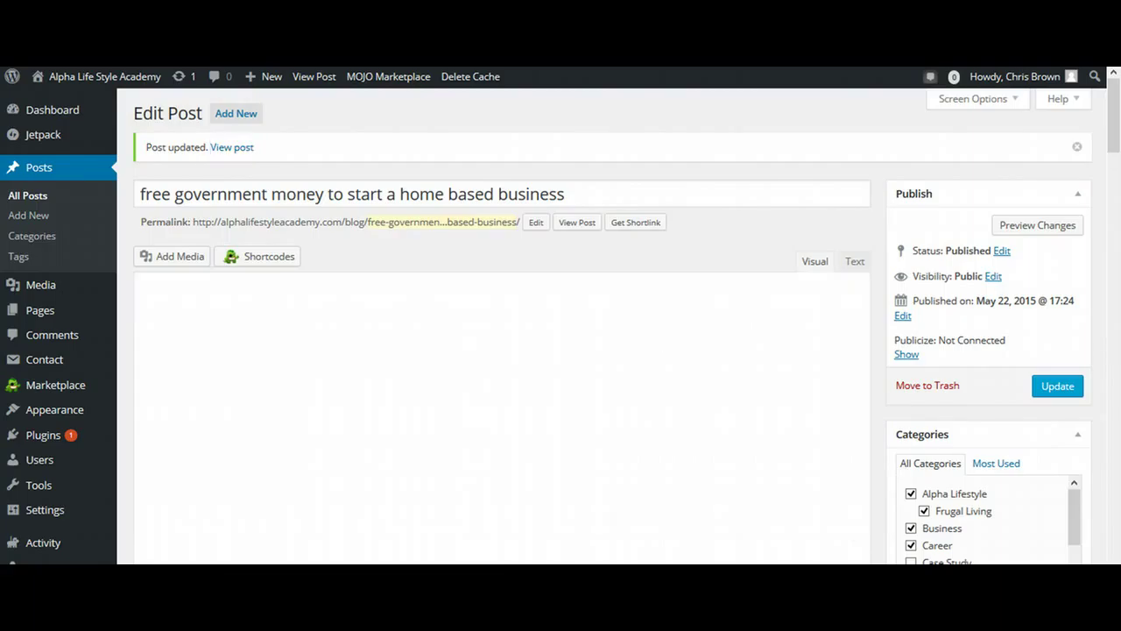
{"action": "right_click", "coordinate": [234, 149]}
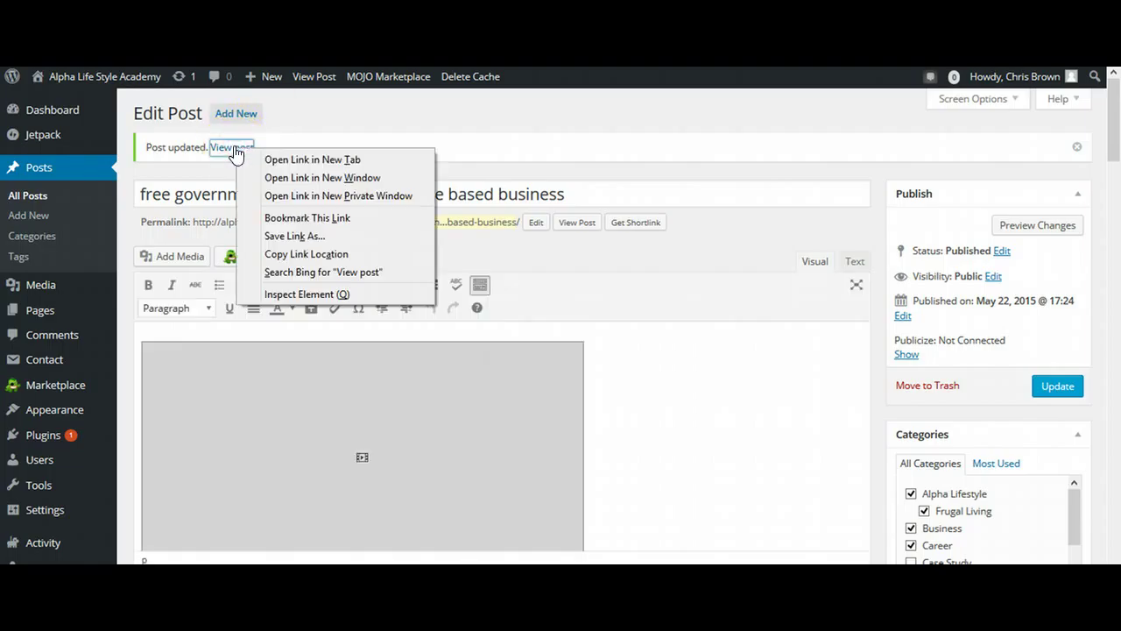
{"action": "left_click", "coordinate": [285, 161]}
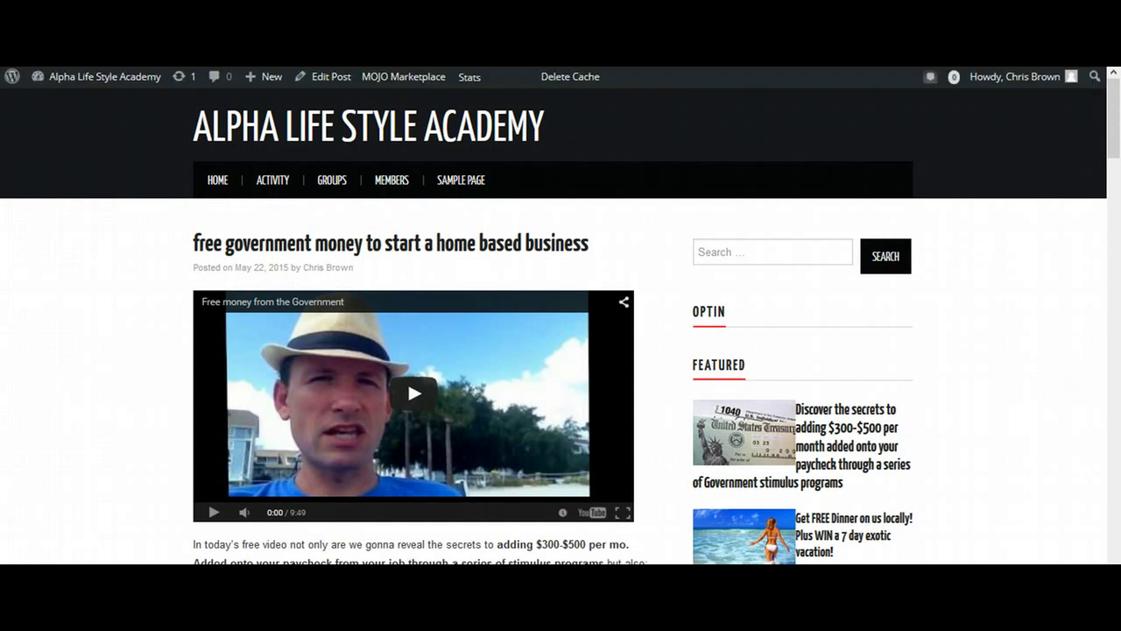
Scroll the live post to check the bold and underlined formatting.
{"action": "left_click_drag", "start_coordinate": [1113, 114], "coordinate": [1116, 151]}
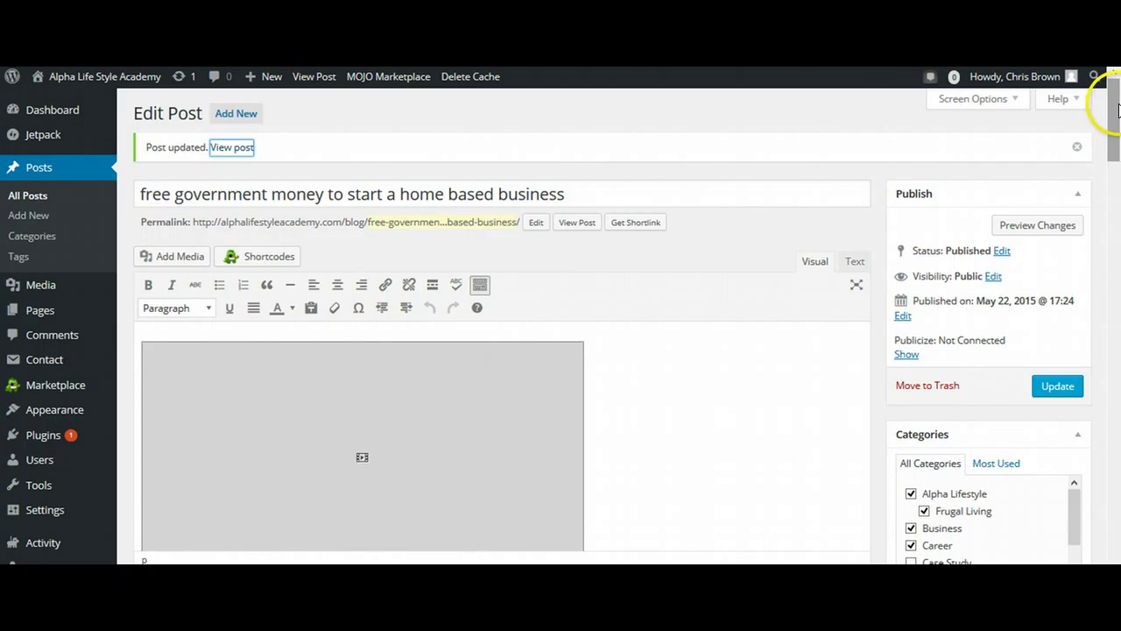
Colour the bold paycheck sentence blue using the Text color swatch.
{"action": "left_click_drag", "start_coordinate": [1112, 101], "coordinate": [1115, 167]}
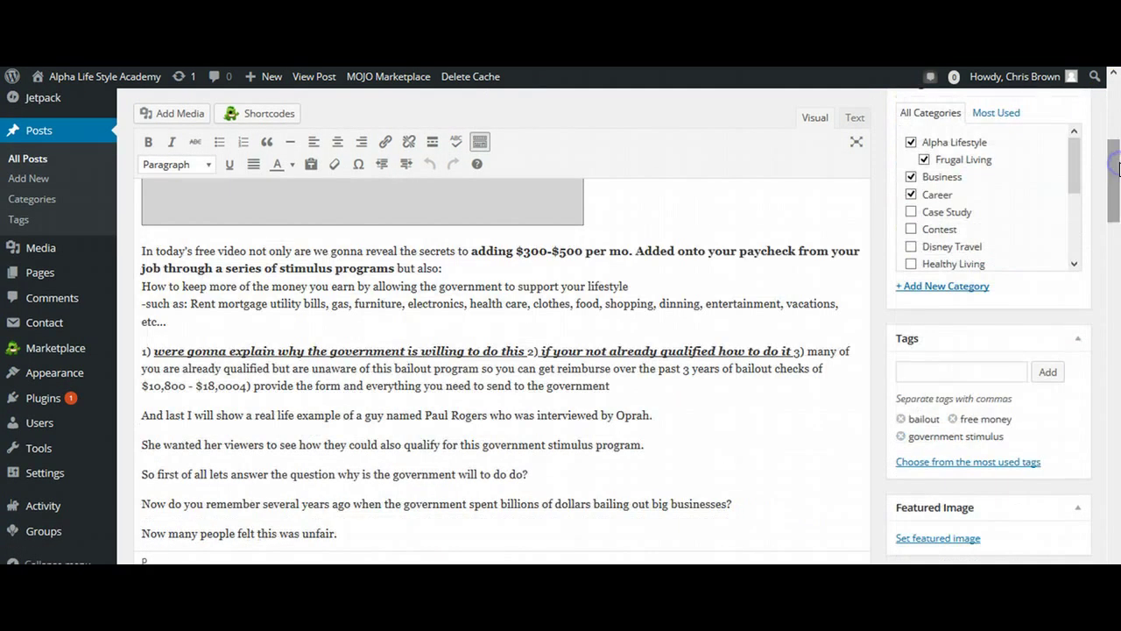
{"action": "left_click", "coordinate": [471, 250]}
{"action": "left_click_drag", "start_coordinate": [472, 249], "coordinate": [394, 268]}
{"action": "left_click", "coordinate": [293, 168]}
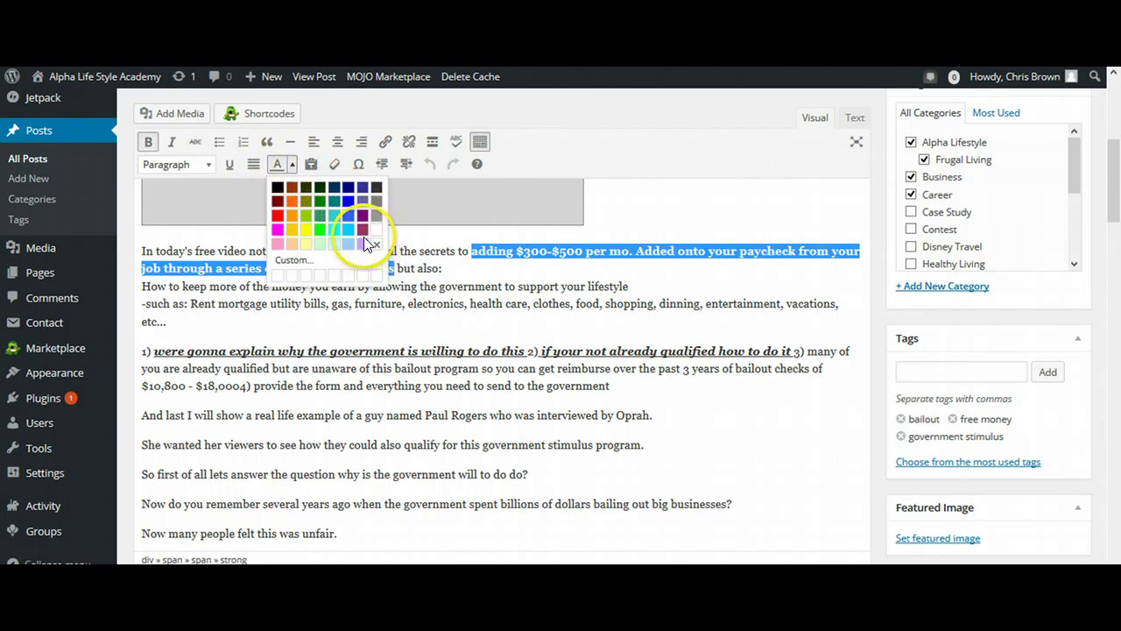
{"action": "left_click", "coordinate": [348, 215]}
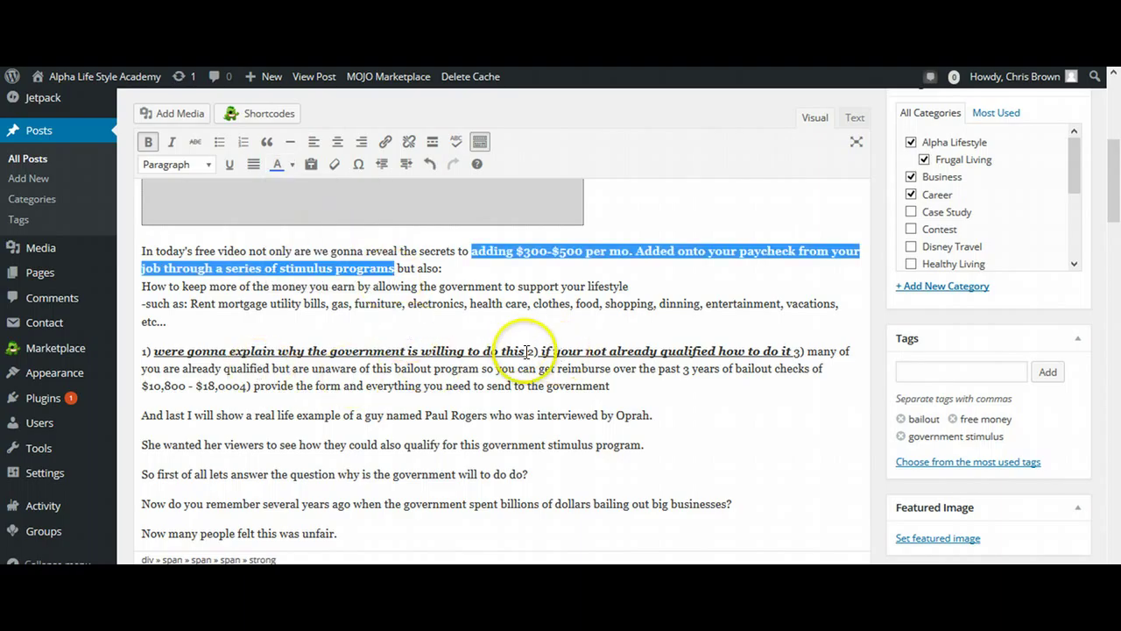
Turn both underlined numbered phrases blue as well.
{"action": "left_click_drag", "start_coordinate": [524, 351], "coordinate": [154, 352]}
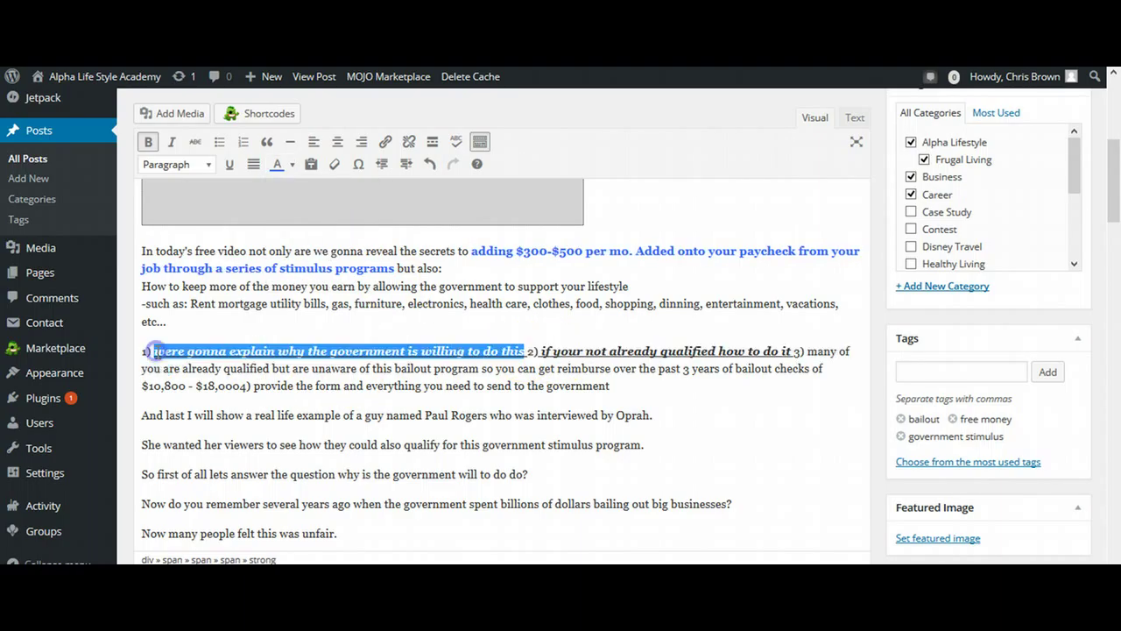
{"action": "left_click", "coordinate": [293, 164]}
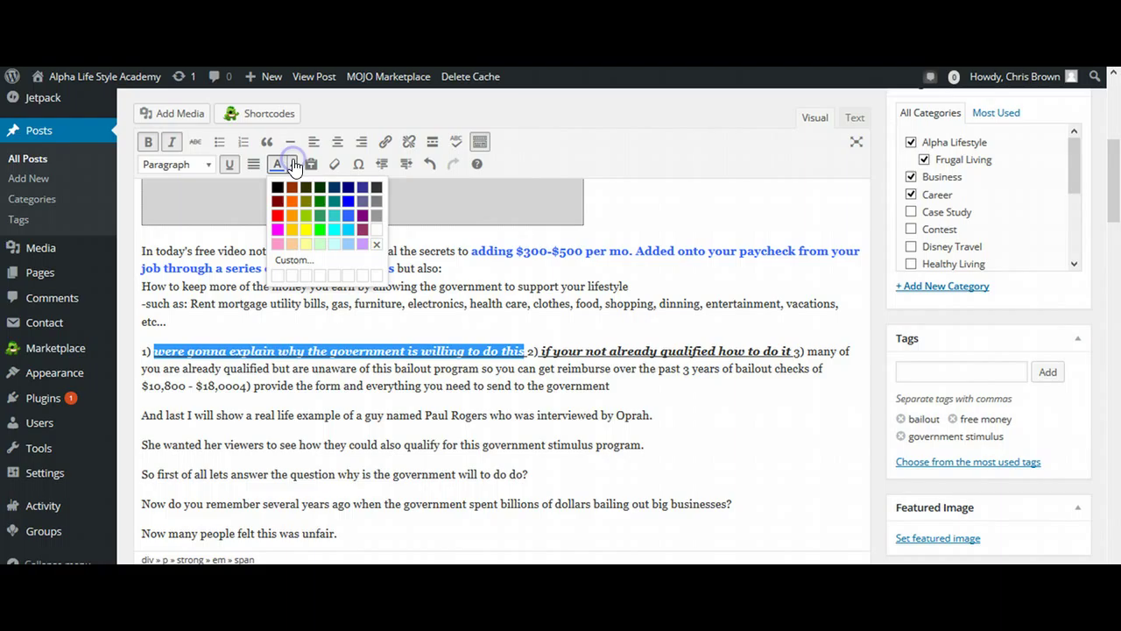
{"action": "left_click", "coordinate": [350, 216]}
{"action": "left_click_drag", "start_coordinate": [539, 350], "coordinate": [791, 346]}
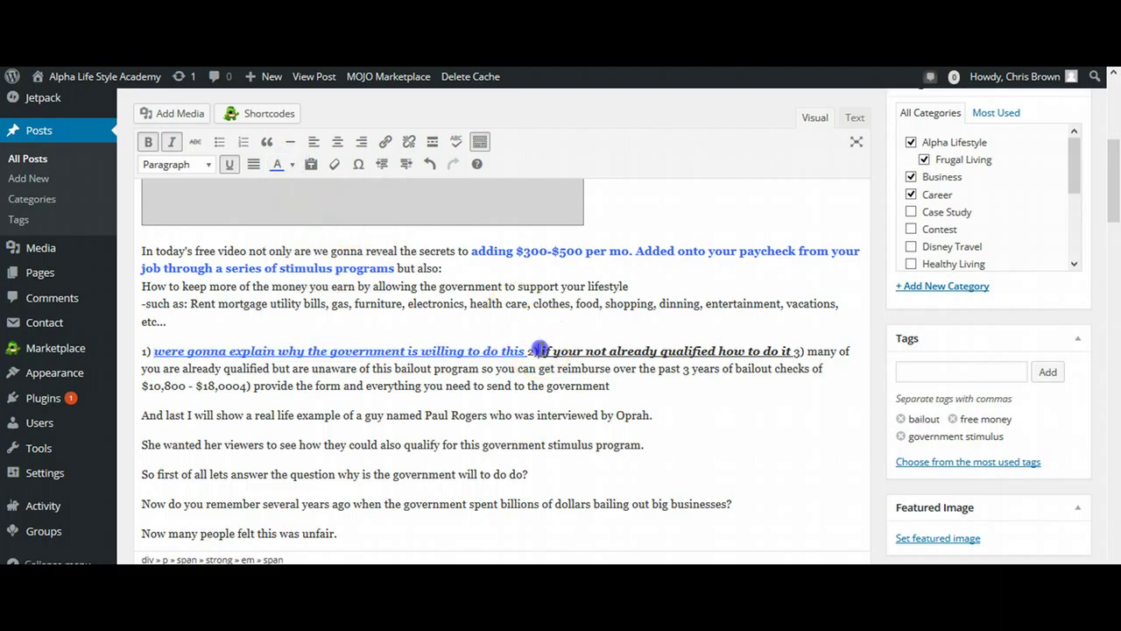
{"action": "left_click", "coordinate": [292, 165]}
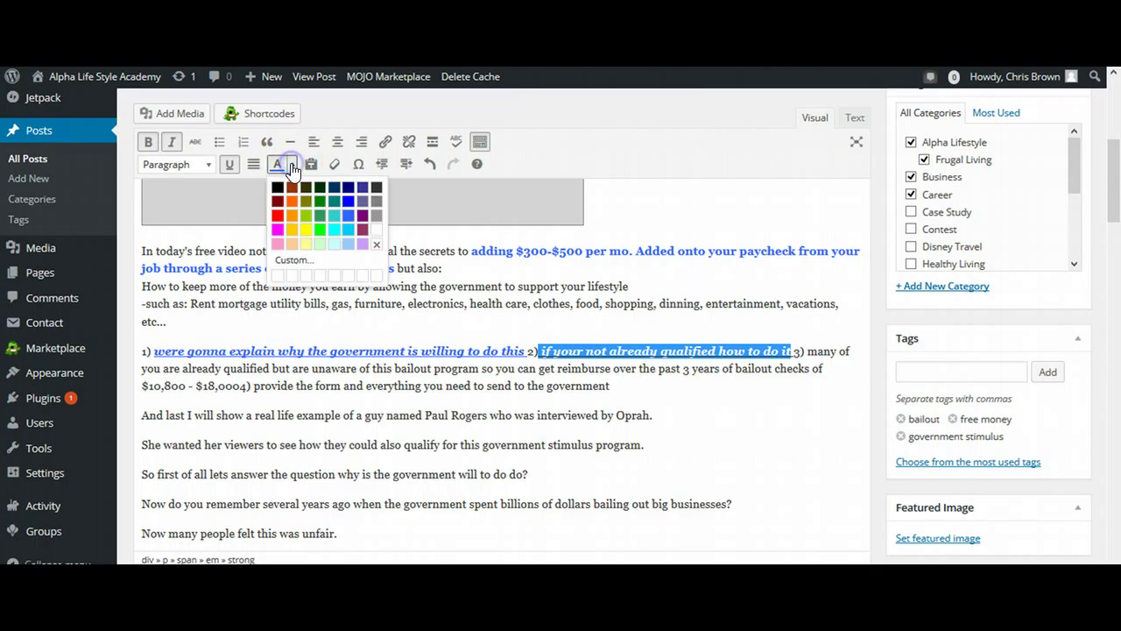
{"action": "left_click", "coordinate": [349, 216]}
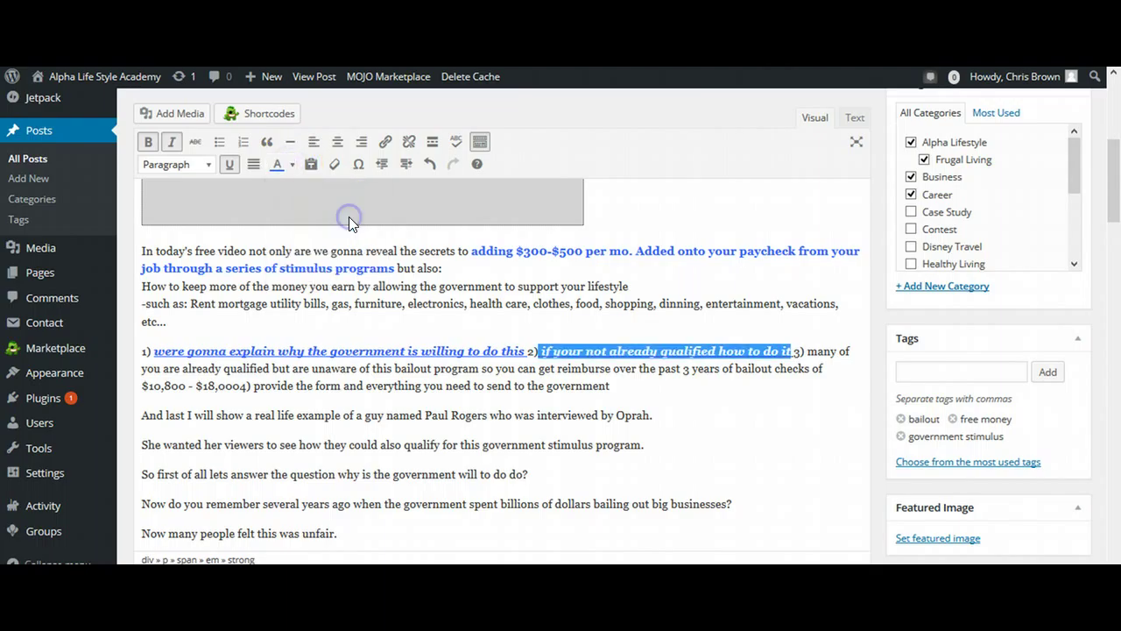
{"action": "left_click", "coordinate": [586, 264]}
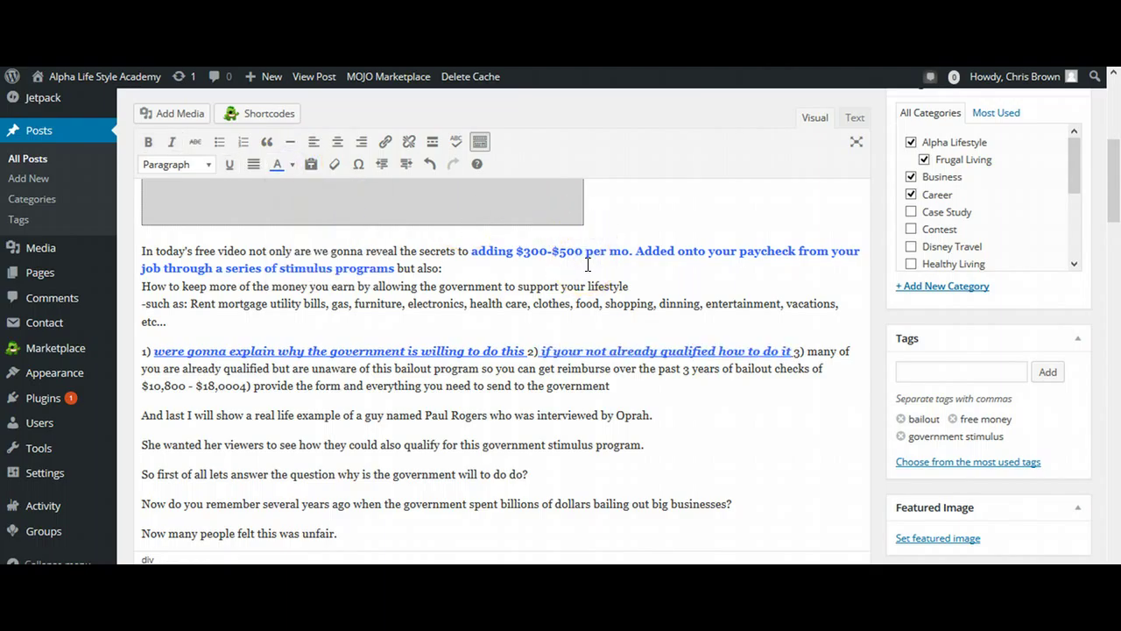
{"action": "left_click", "coordinate": [1115, 215]}
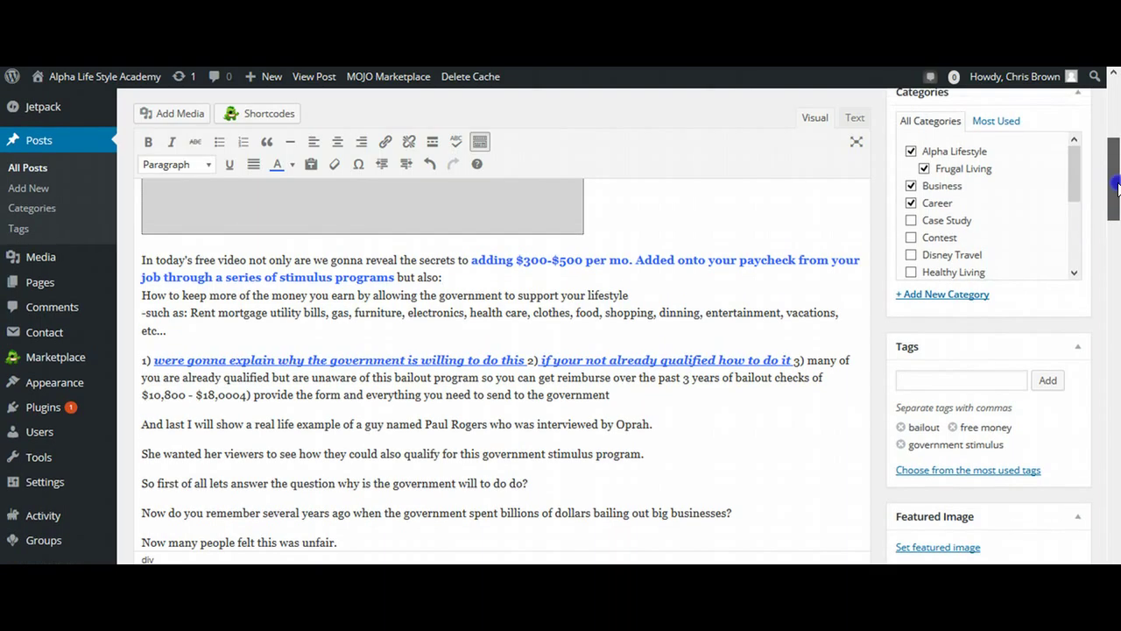
{"action": "left_click_drag", "start_coordinate": [1114, 214], "coordinate": [1115, 180]}
Update the post to save the blue text colour changes.
{"action": "left_click", "coordinate": [1061, 249]}
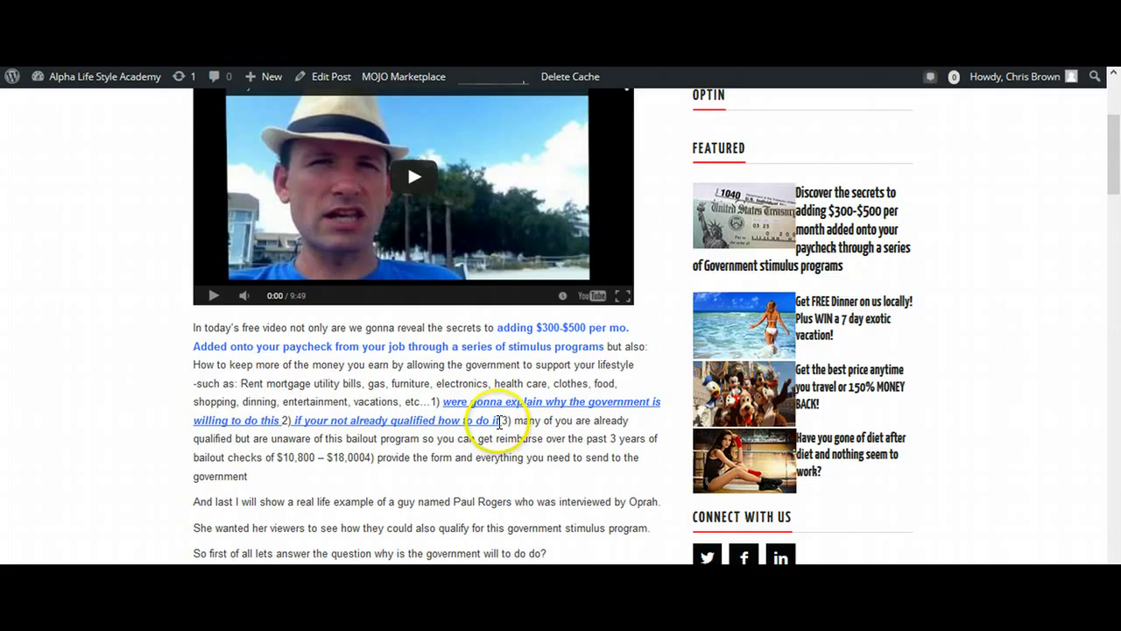
{"action": "mouse_move", "coordinate": [1114, 158]}
{"action": "left_mouse_down"}
{"action": "mouse_move", "coordinate": [1114, 513]}
{"action": "mouse_move", "coordinate": [1116, 176]}
{"action": "left_mouse_up"}
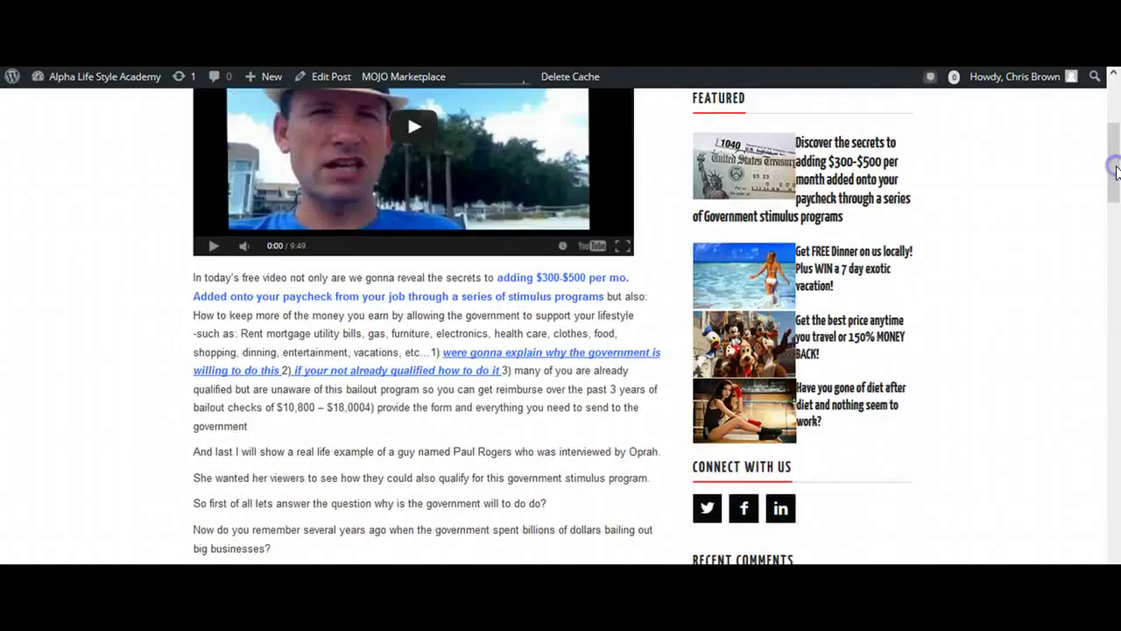